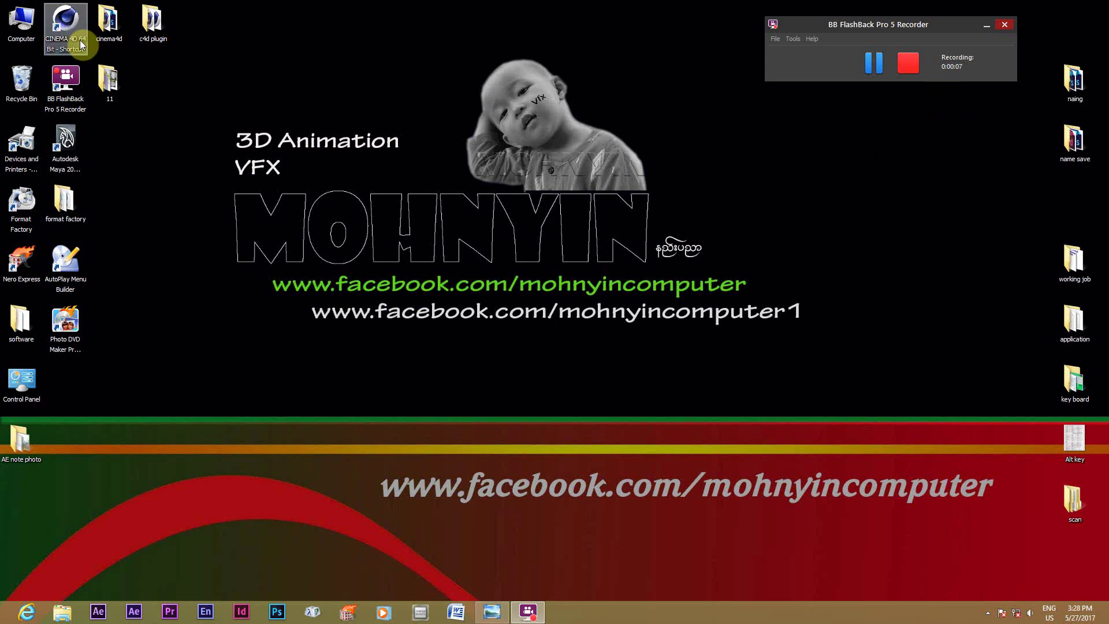
- Launch Cinema 4D from the desktop shortcut to an empty Untitled scene
{"action": "left_click", "coordinate": [62, 28]}
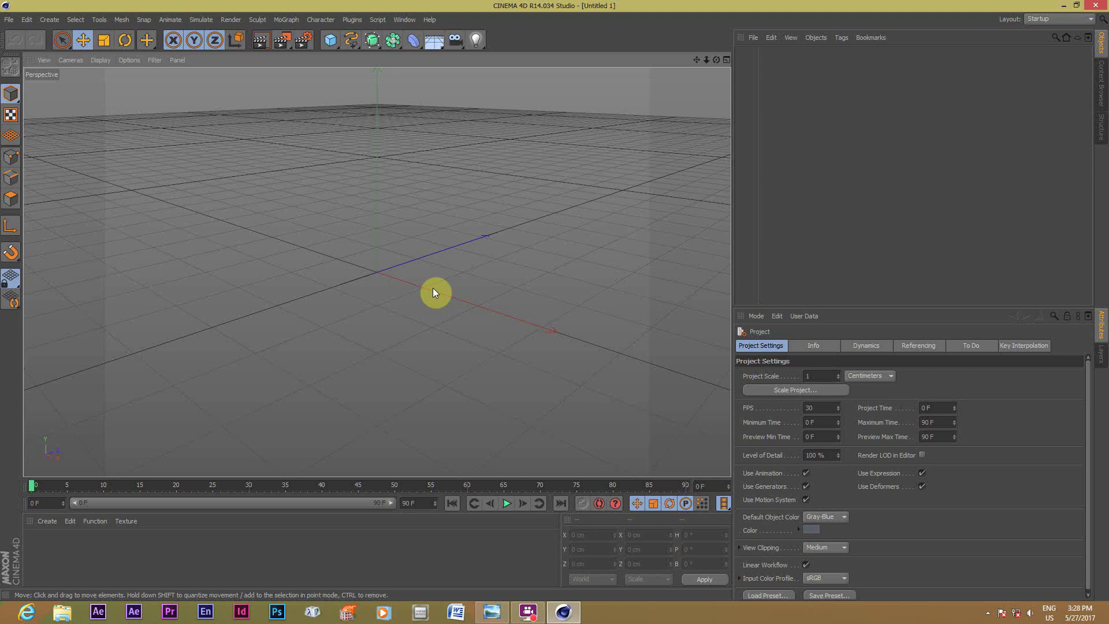
- Add a default cube and a new blank Mat material, opened in the Material Editor
{"action": "left_click", "coordinate": [332, 43]}
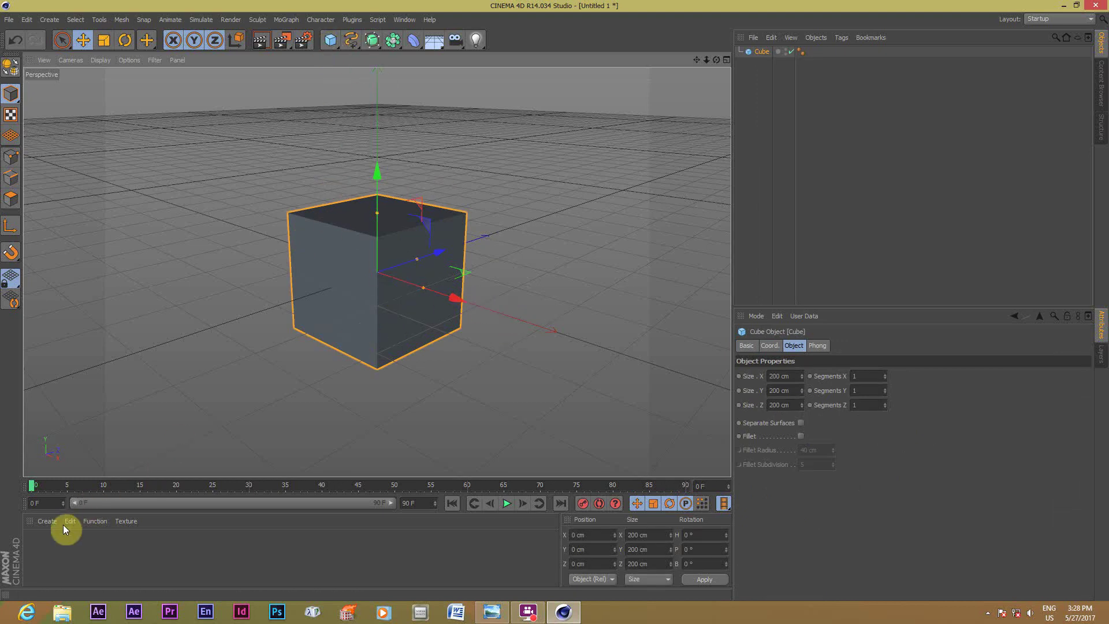
{"action": "left_click", "coordinate": [48, 521]}
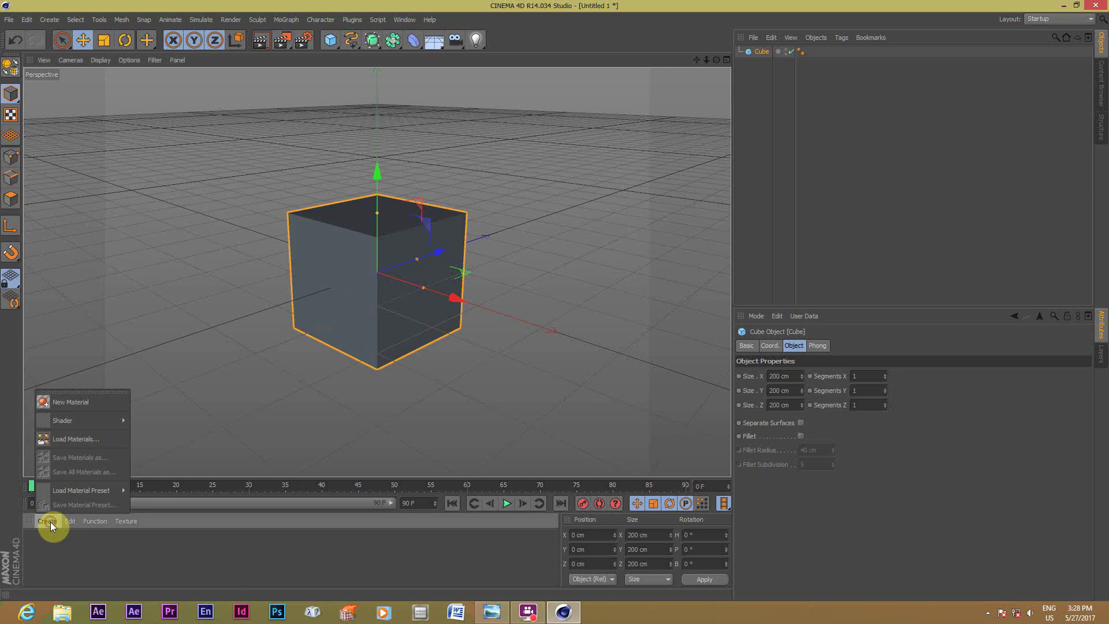
{"action": "left_click", "coordinate": [64, 404]}
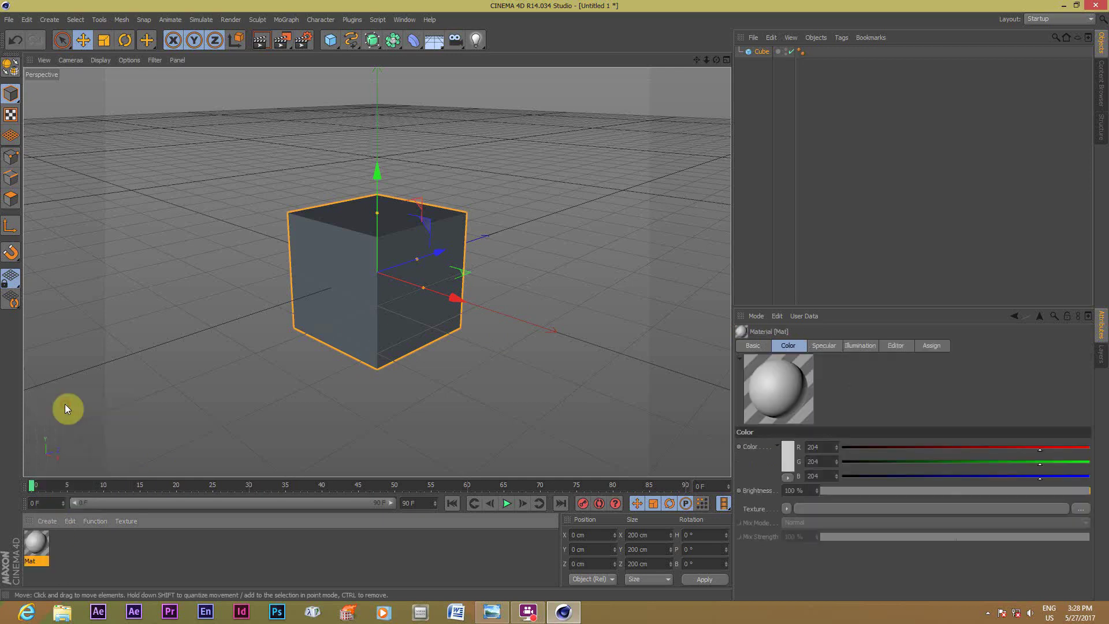
{"action": "double_click", "coordinate": [37, 547]}
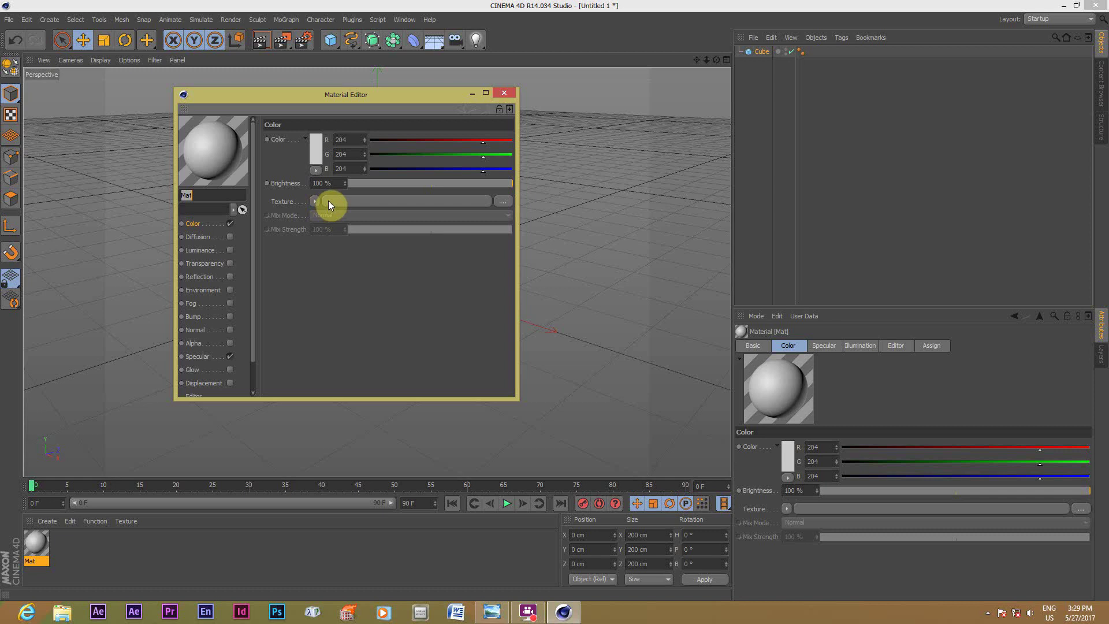
- Load image 1 as Mat's Color texture, copying it to the project location
{"action": "left_click", "coordinate": [502, 205]}
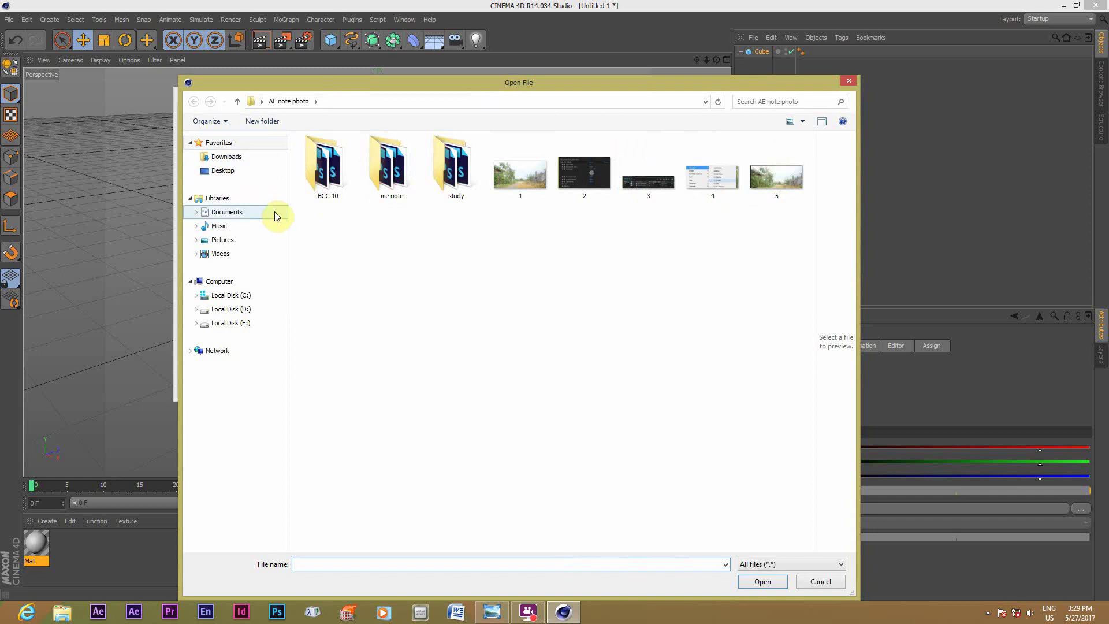
{"action": "left_click", "coordinate": [526, 184]}
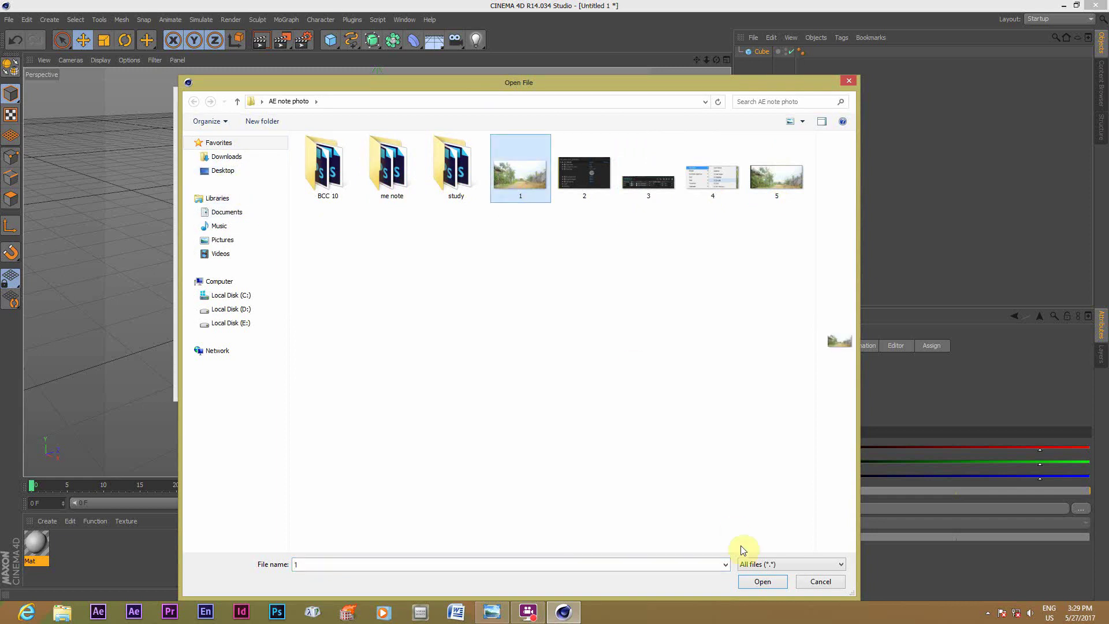
{"action": "left_click", "coordinate": [762, 581]}
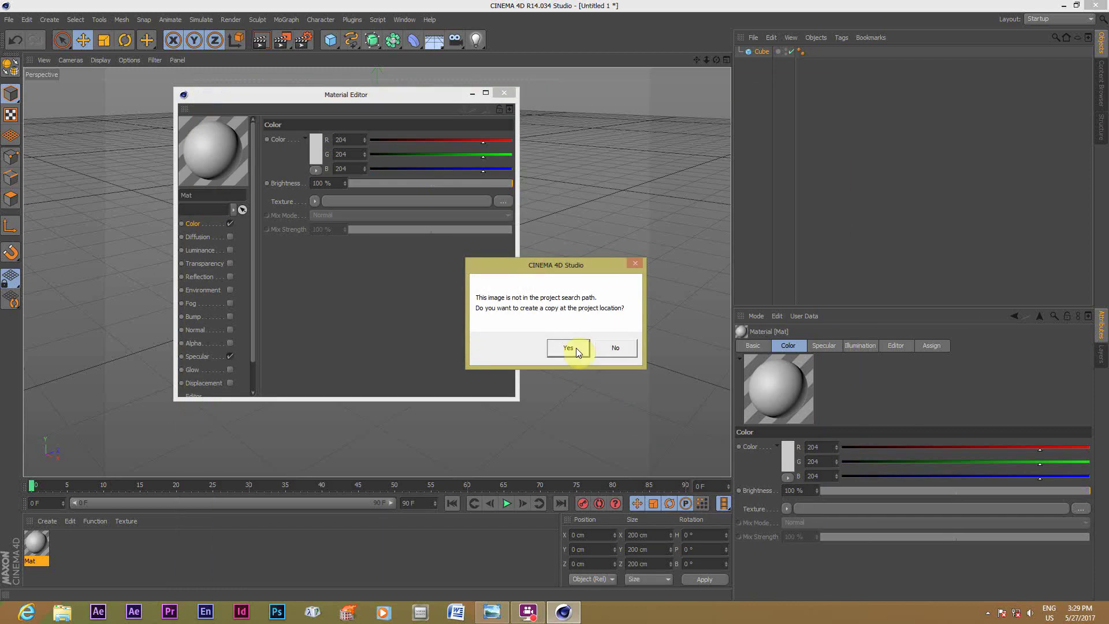
{"action": "left_click", "coordinate": [569, 347]}
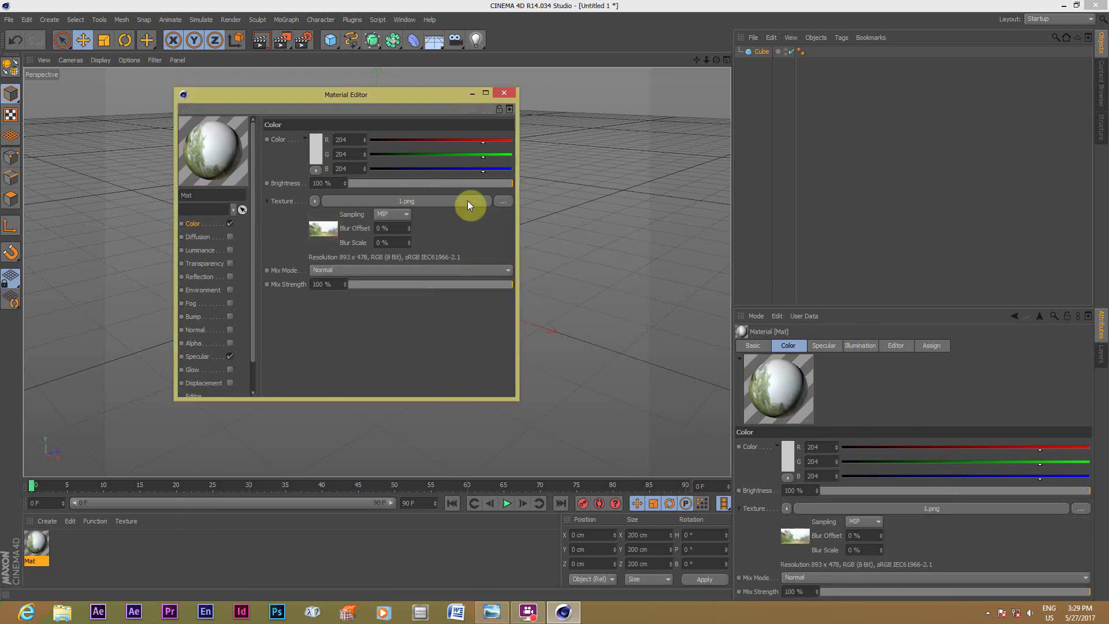
{"action": "left_click", "coordinate": [504, 94]}
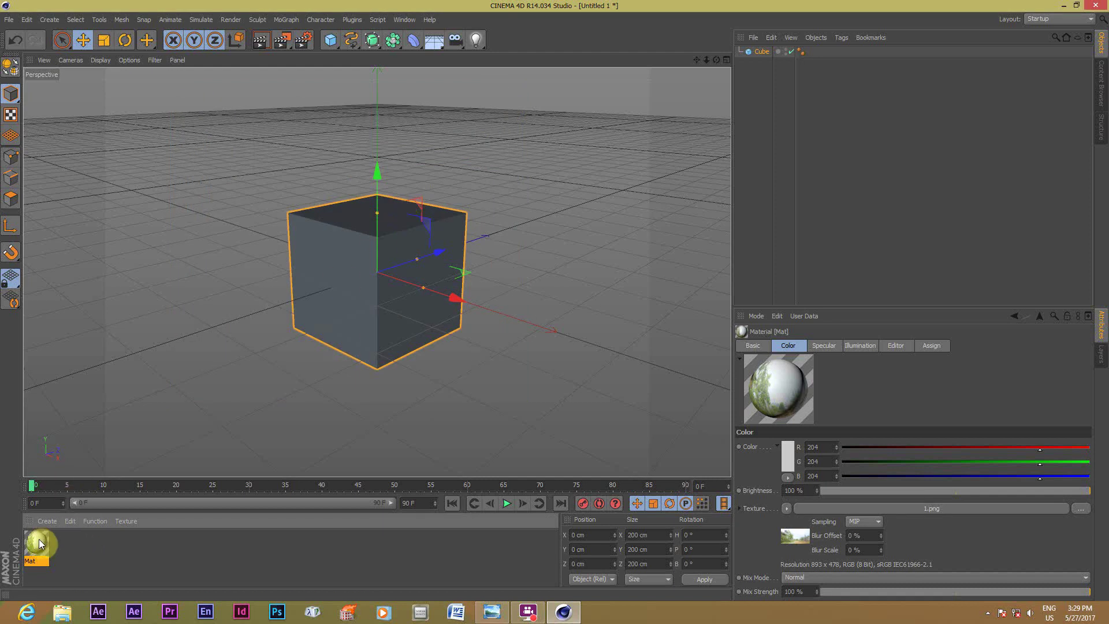
- Apply Mat to the cube, orbit it upright, and render a preview
{"action": "left_click_drag", "start_coordinate": [39, 543], "coordinate": [358, 312]}
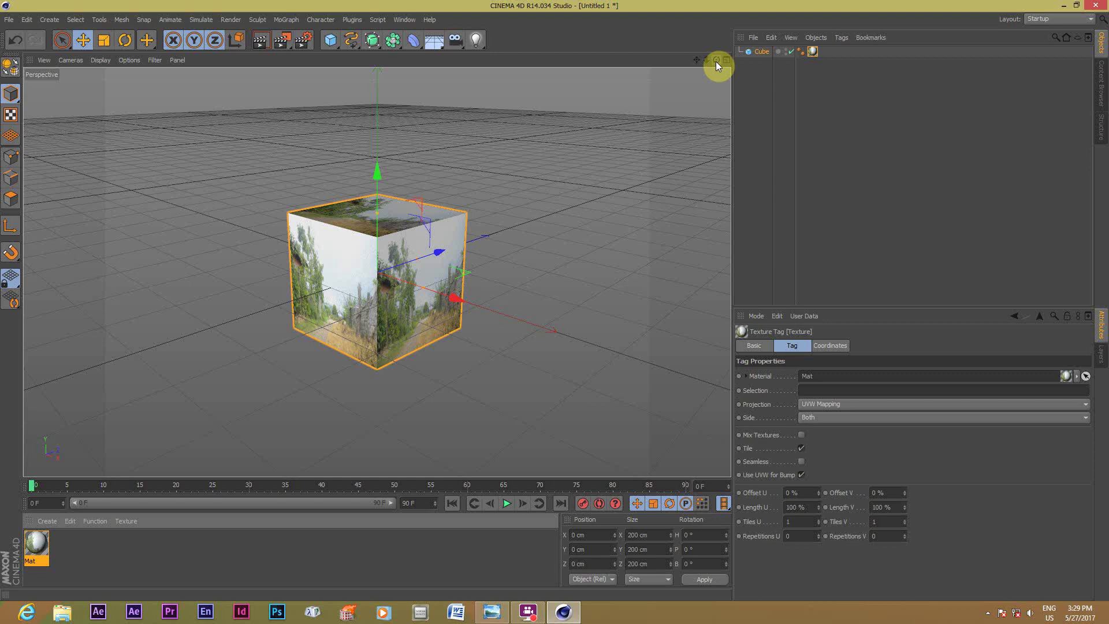
{"action": "left_click_drag", "start_coordinate": [716, 62], "coordinate": [635, 145]}
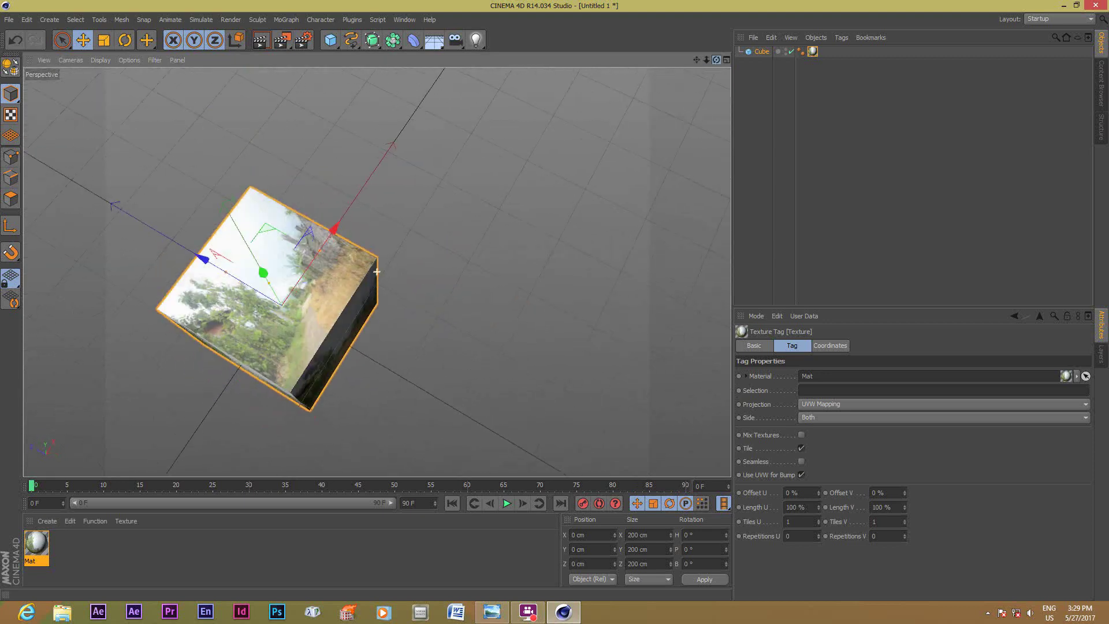
{"action": "left_click_drag", "start_coordinate": [376, 271], "coordinate": [554, 301]}
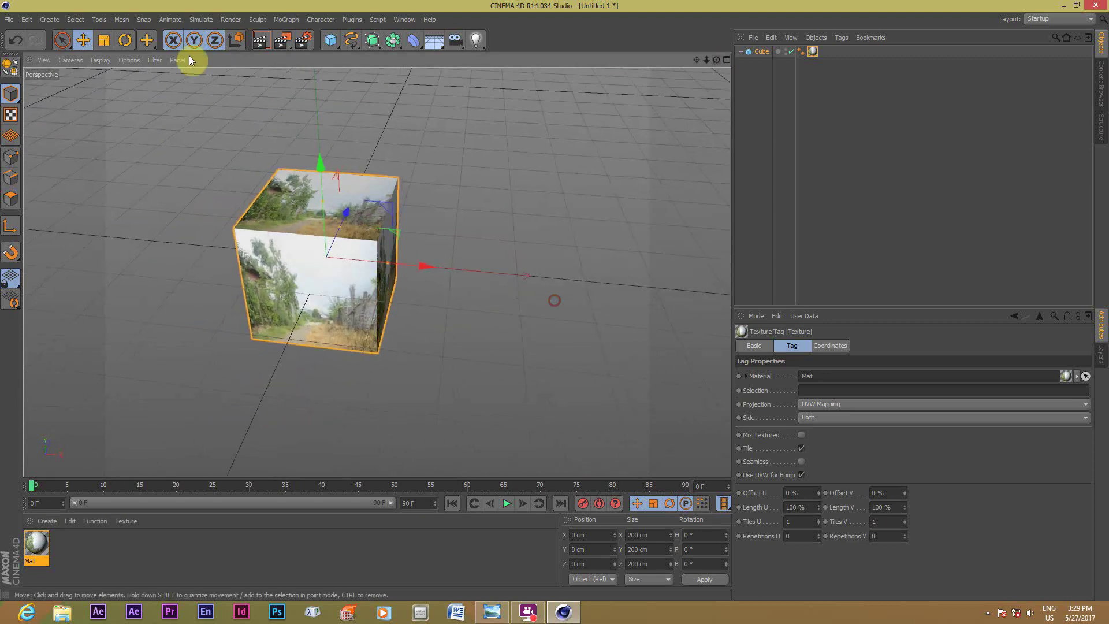
{"action": "left_click", "coordinate": [261, 42]}
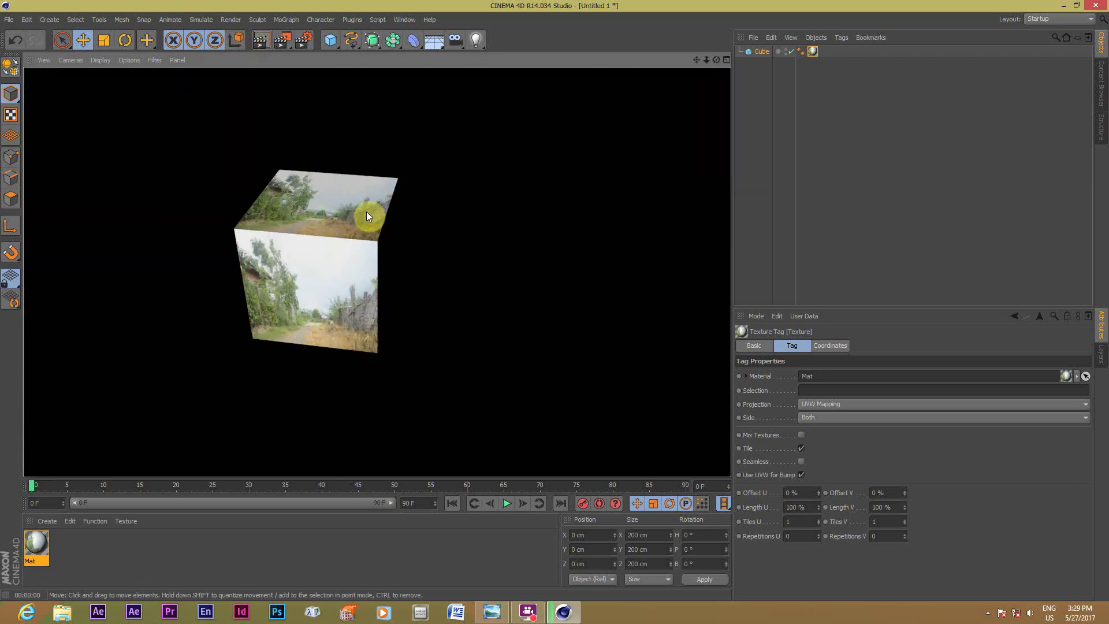
- Delete the cube's Texture tag so it is plain grey, keeping Mat available
{"action": "left_click", "coordinate": [410, 247]}
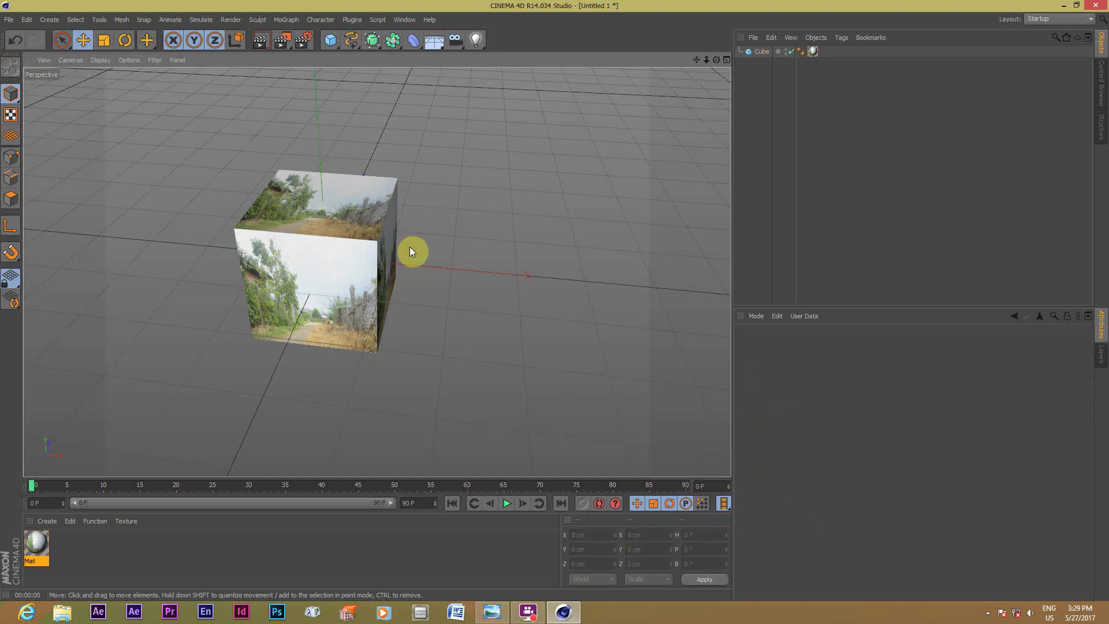
{"action": "left_click", "coordinate": [406, 267]}
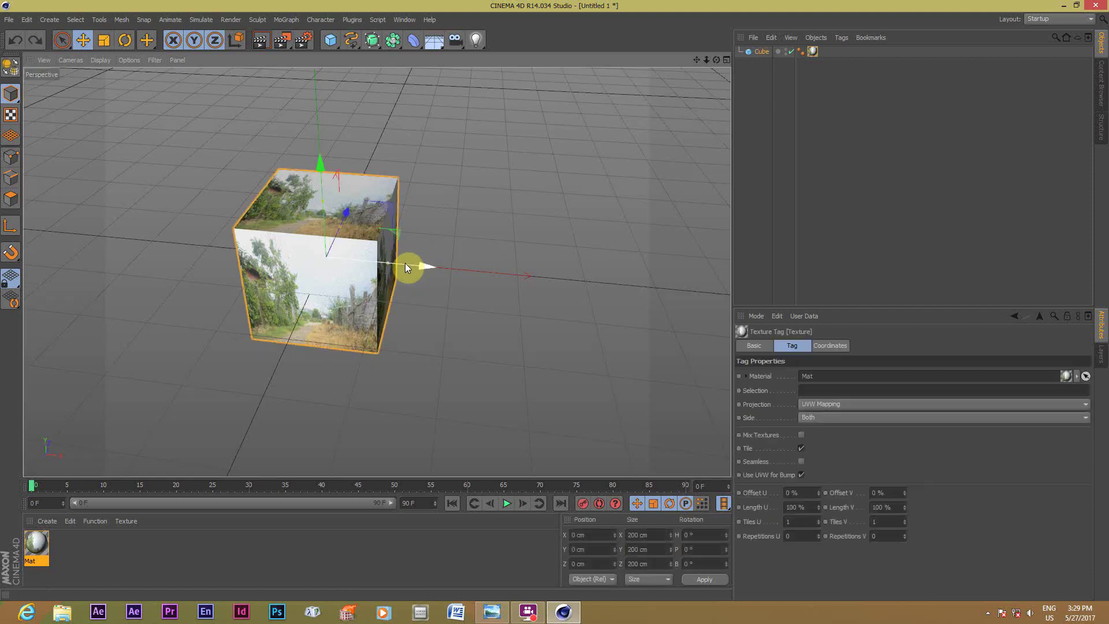
{"action": "key", "text": "Delete"}
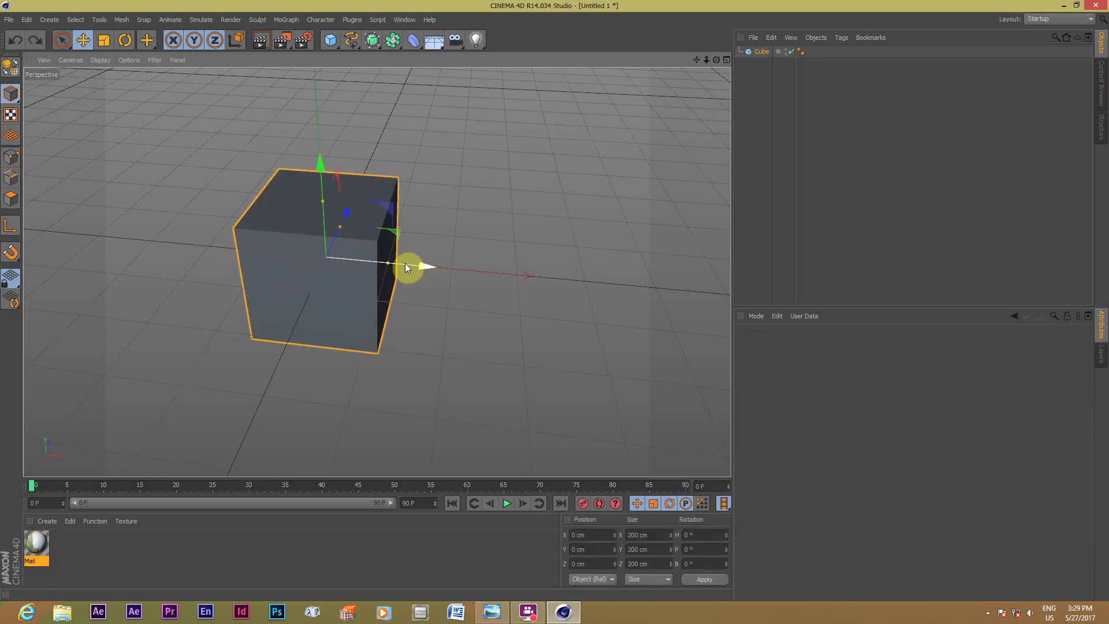
{"action": "left_click", "coordinate": [260, 545]}
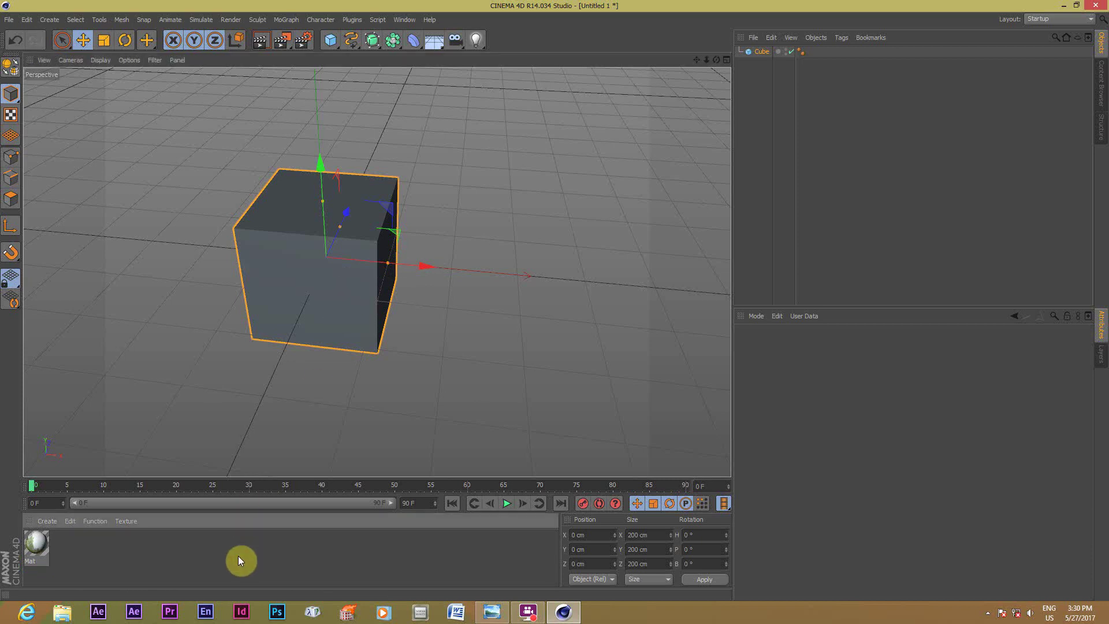
{"action": "left_click", "coordinate": [318, 283]}
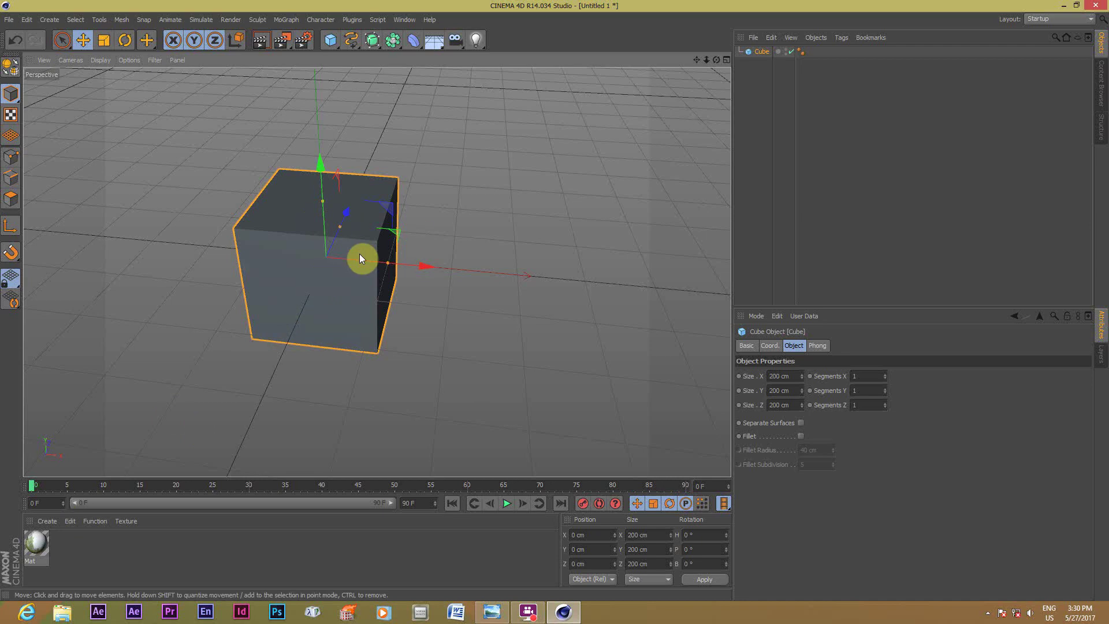
- Make the cube editable and apply Mat to its front face only
{"action": "left_click", "coordinate": [12, 68]}
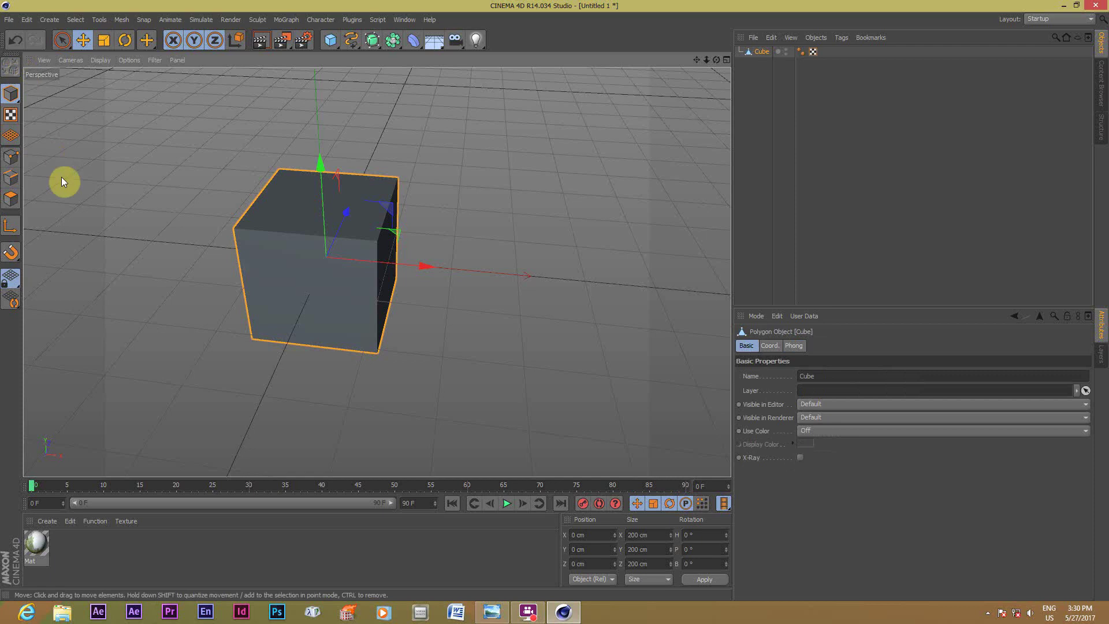
{"action": "left_click", "coordinate": [15, 199]}
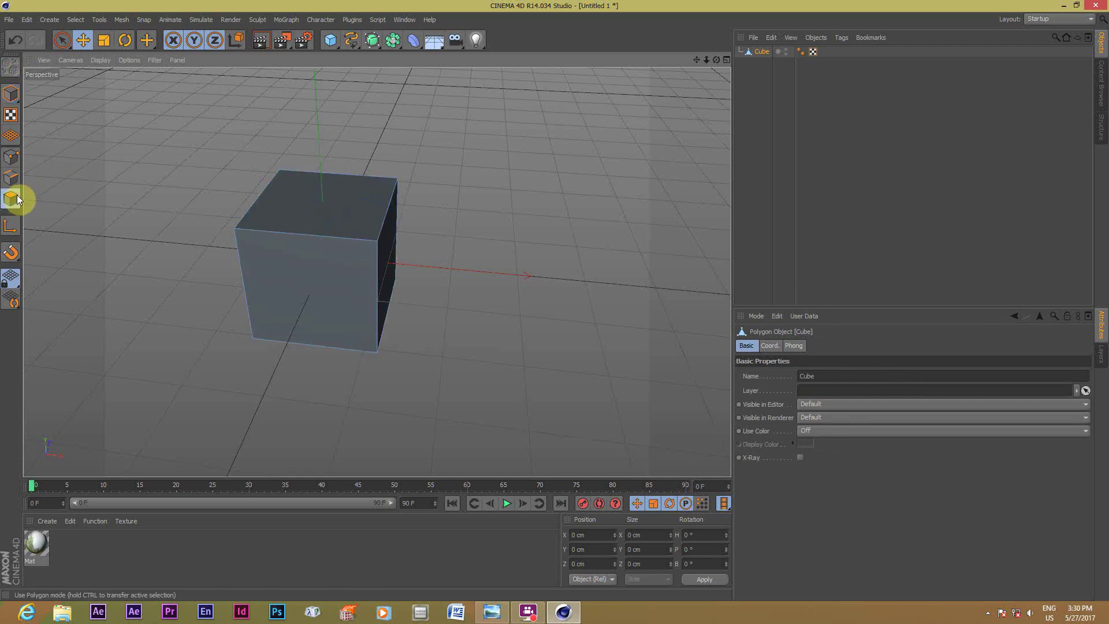
{"action": "left_click", "coordinate": [368, 274]}
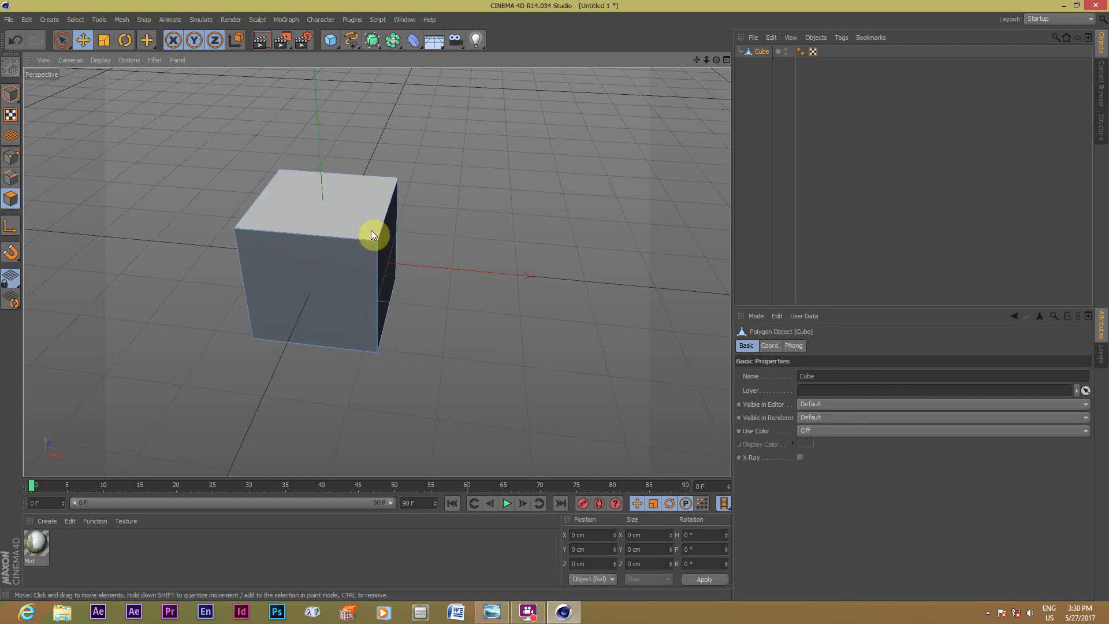
{"action": "left_click", "coordinate": [312, 273]}
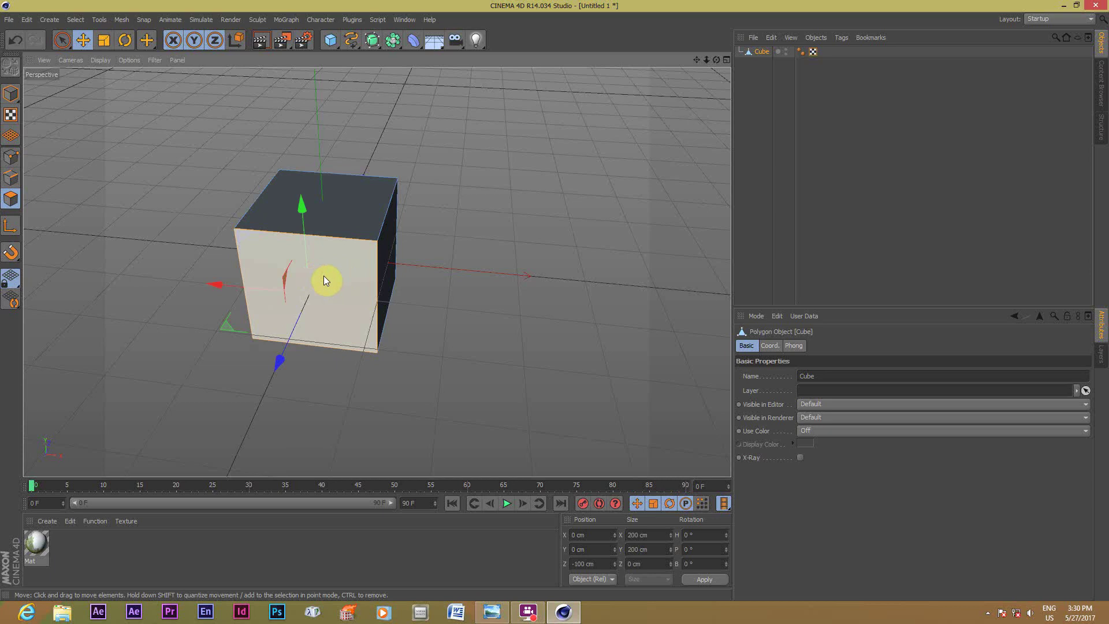
{"action": "left_click_drag", "start_coordinate": [36, 543], "coordinate": [302, 312]}
- Zoom and orbit to face the cube, then render a preview of the textured face
{"action": "scroll", "coordinate": [309, 321], "scroll_direction": "up", "scroll_amount": 2}
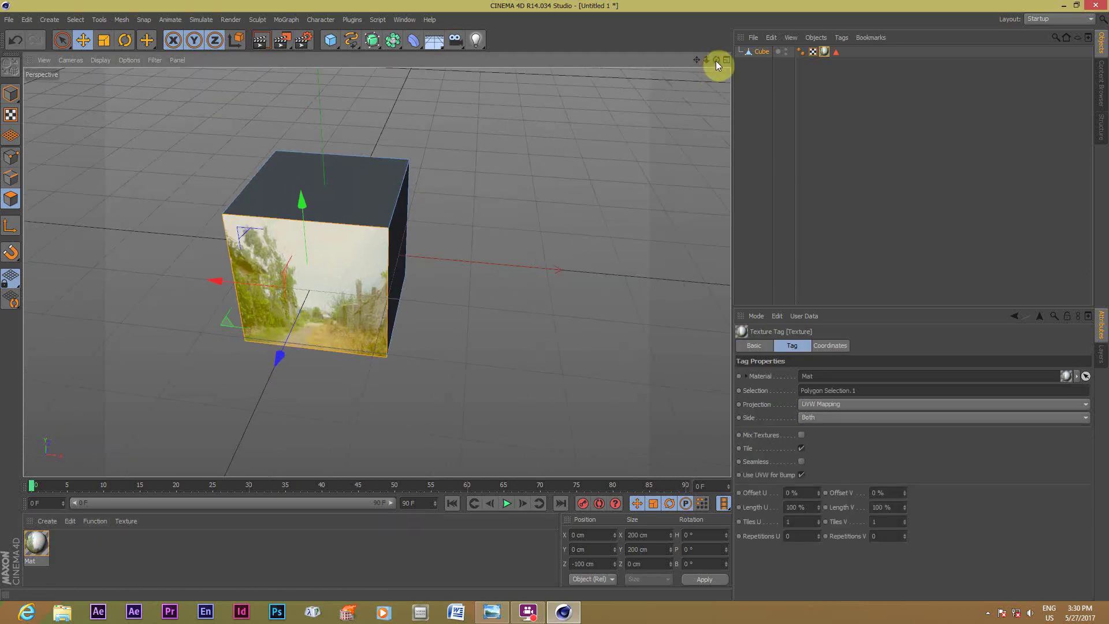
{"action": "left_click_drag", "start_coordinate": [716, 60], "coordinate": [715, 34]}
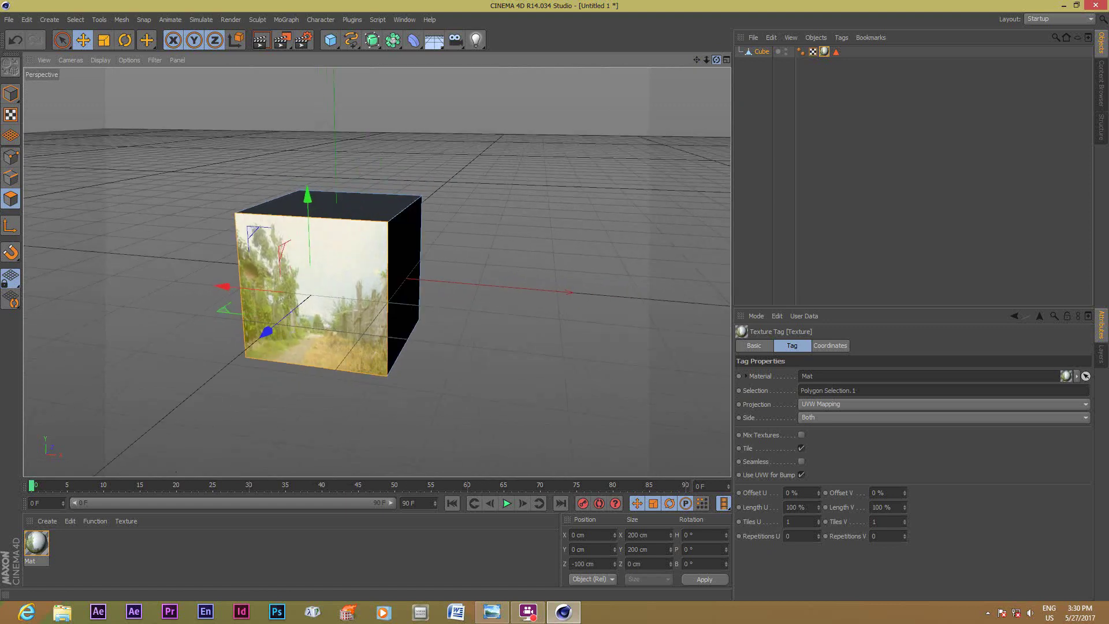
{"action": "left_click_drag", "start_coordinate": [715, 60], "coordinate": [584, 244]}
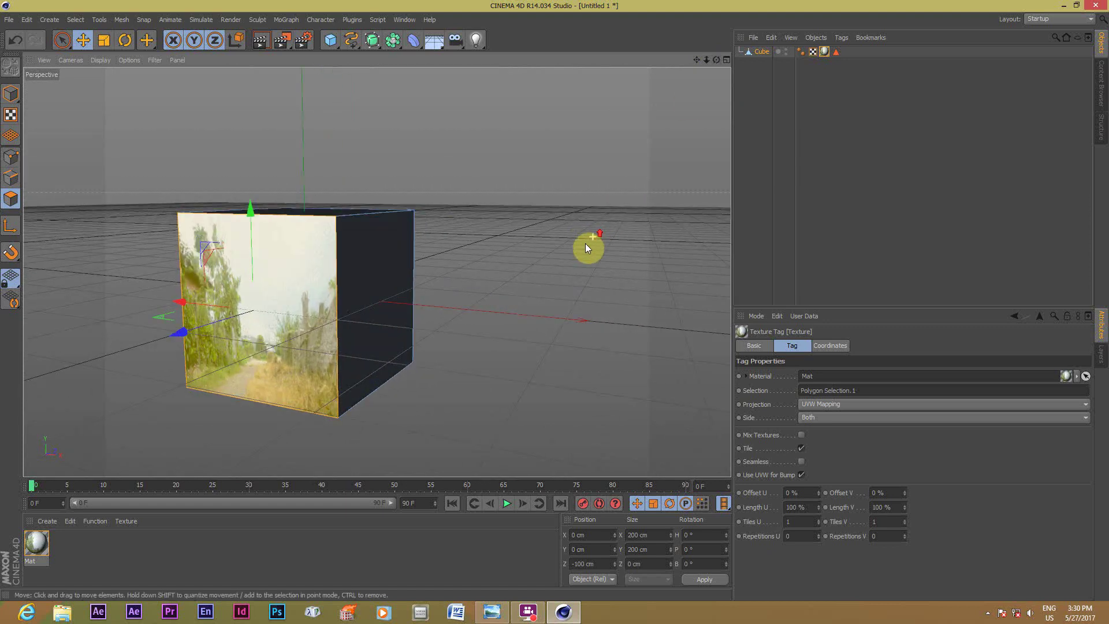
{"action": "left_click", "coordinate": [260, 40]}
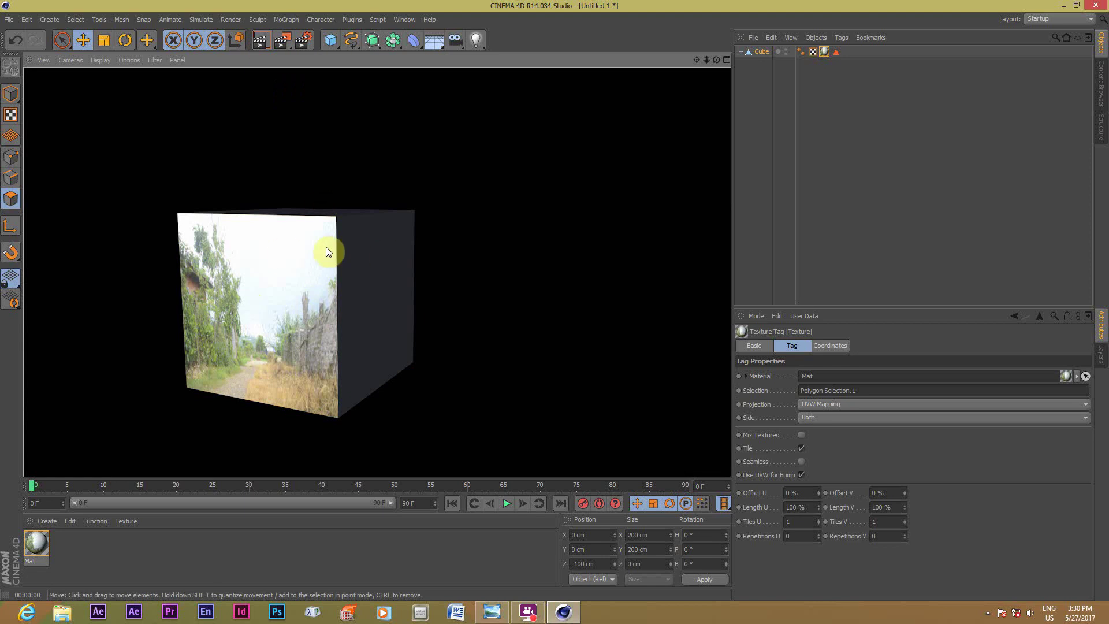
{"action": "left_click", "coordinate": [355, 258]}
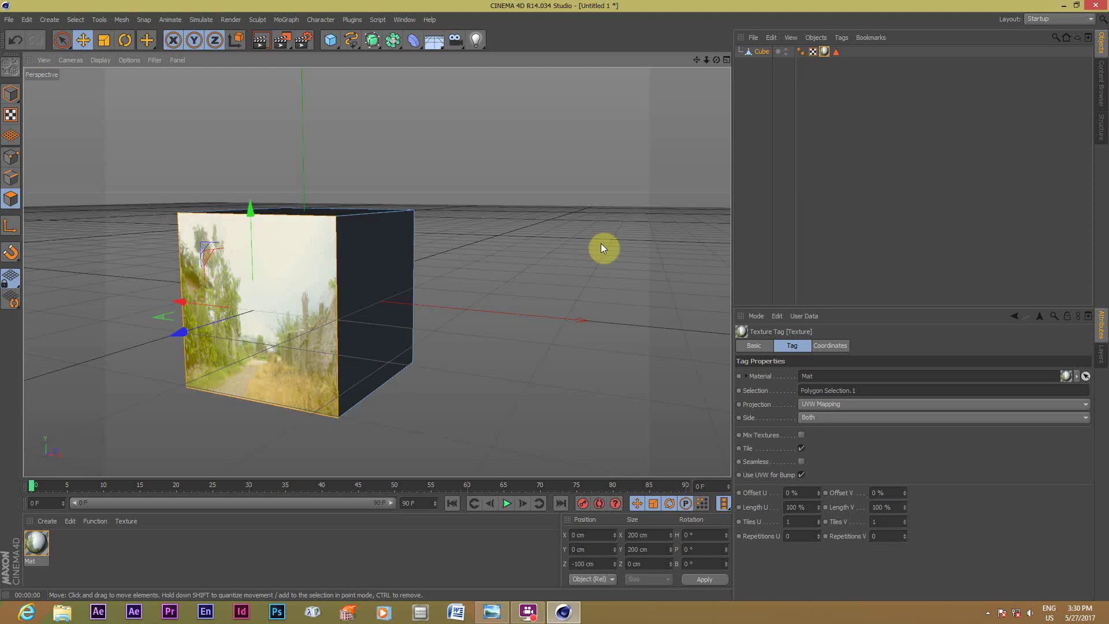
- Inspect the cube's UVW tag and Texture tag properties
{"action": "left_click", "coordinate": [763, 52]}
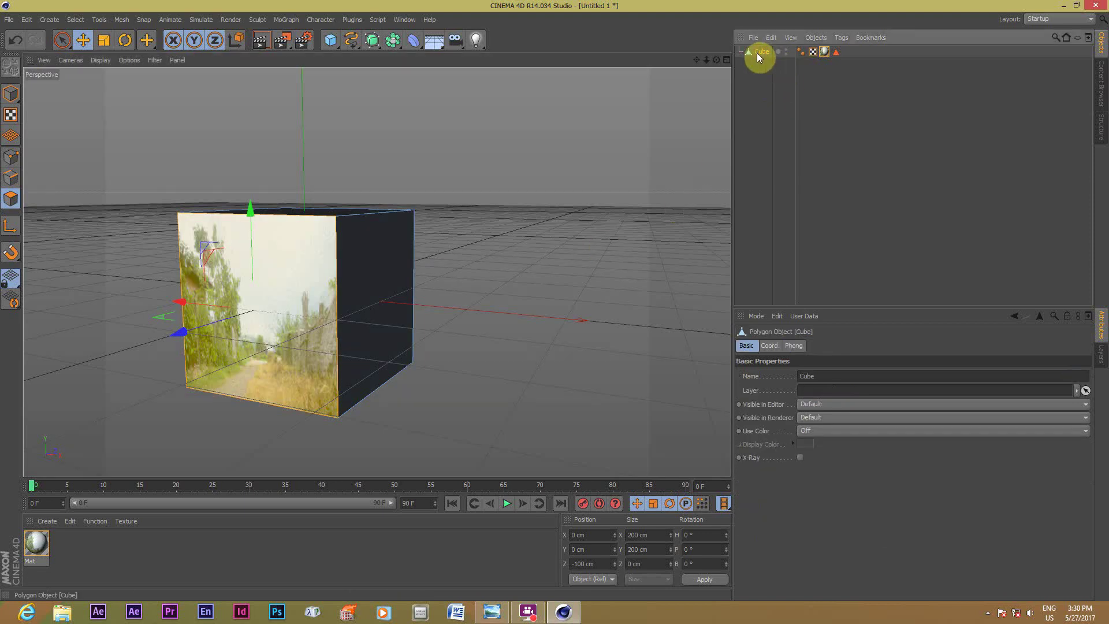
{"action": "left_click", "coordinate": [825, 52]}
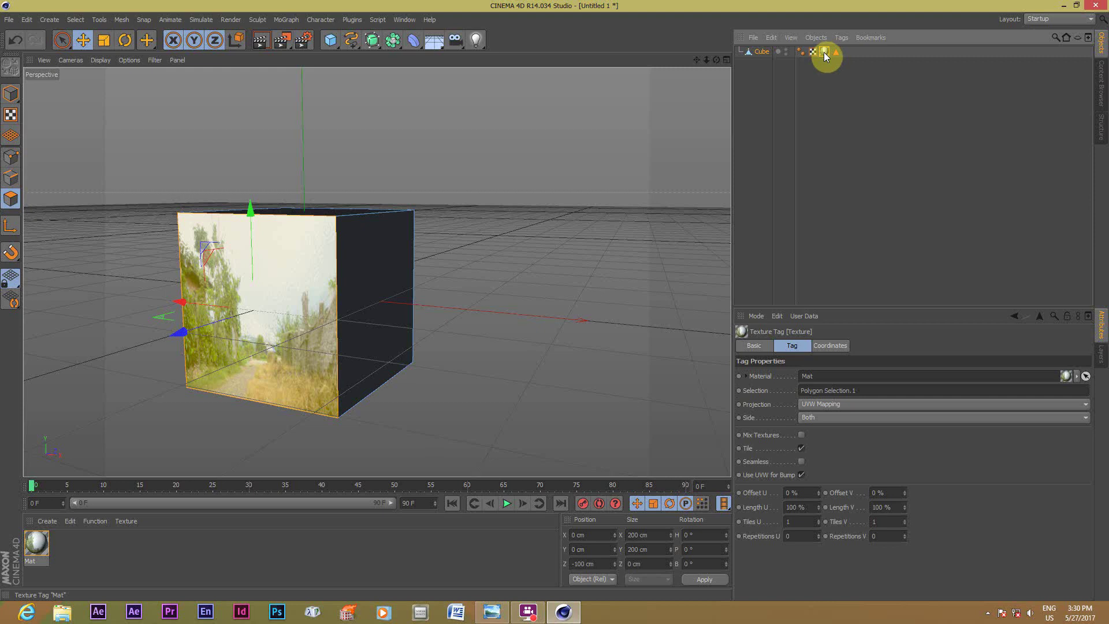
{"action": "left_click", "coordinate": [812, 52]}
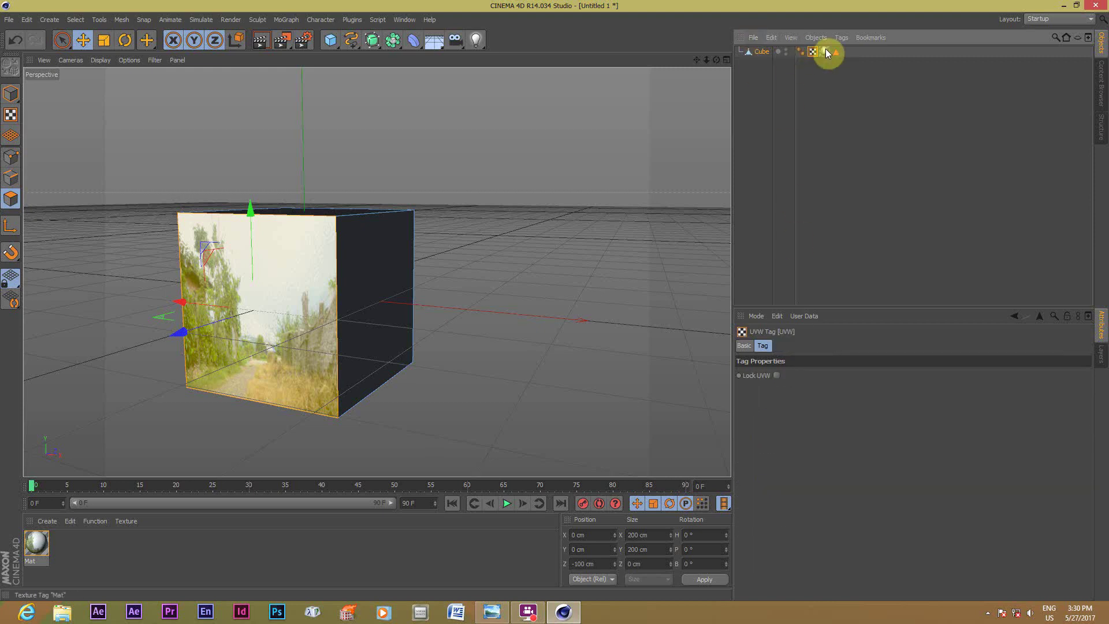
{"action": "left_click", "coordinate": [825, 52]}
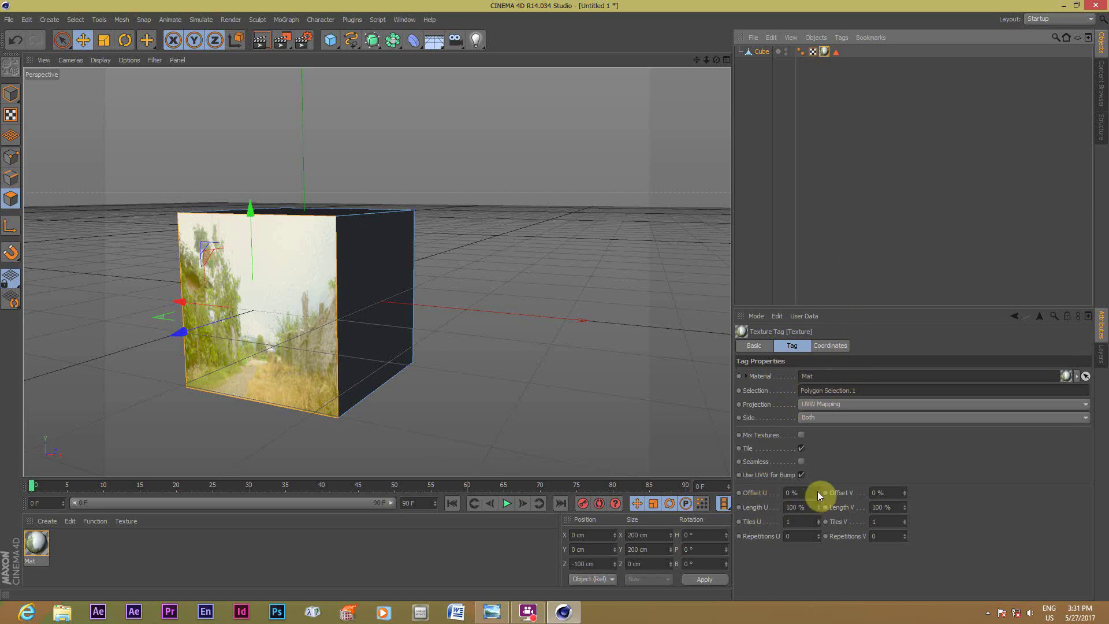
- Try offset and Length U changes, undo them, then set Length V to 139%
{"action": "mouse_move", "coordinate": [819, 490]}
{"action": "left_mouse_down"}
{"action": "mouse_move", "coordinate": [849, 490]}
{"action": "mouse_move", "coordinate": [816, 490]}
{"action": "left_mouse_up"}
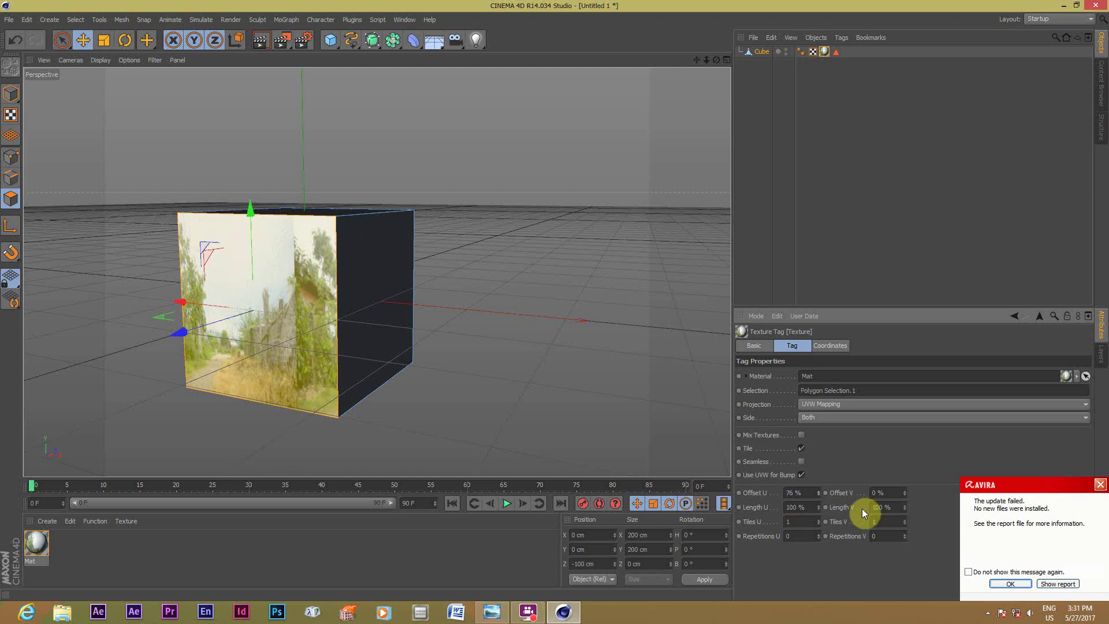
{"action": "mouse_move", "coordinate": [904, 493]}
{"action": "left_mouse_down"}
{"action": "mouse_move", "coordinate": [962, 493]}
{"action": "mouse_move", "coordinate": [904, 493]}
{"action": "left_mouse_up"}
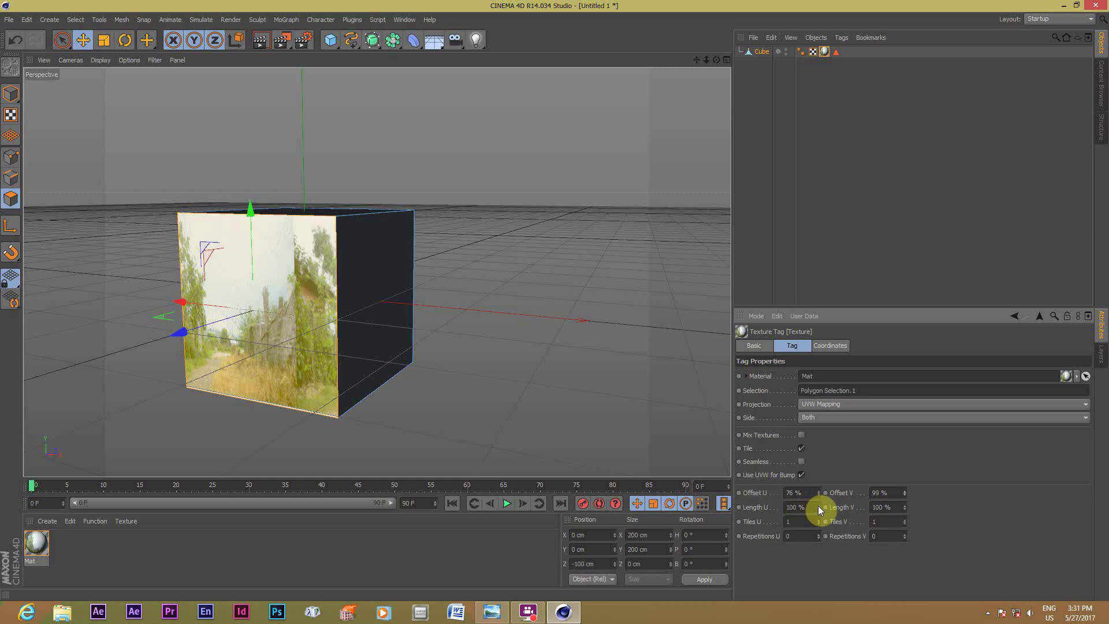
{"action": "left_click_drag", "start_coordinate": [821, 510], "coordinate": [855, 510]}
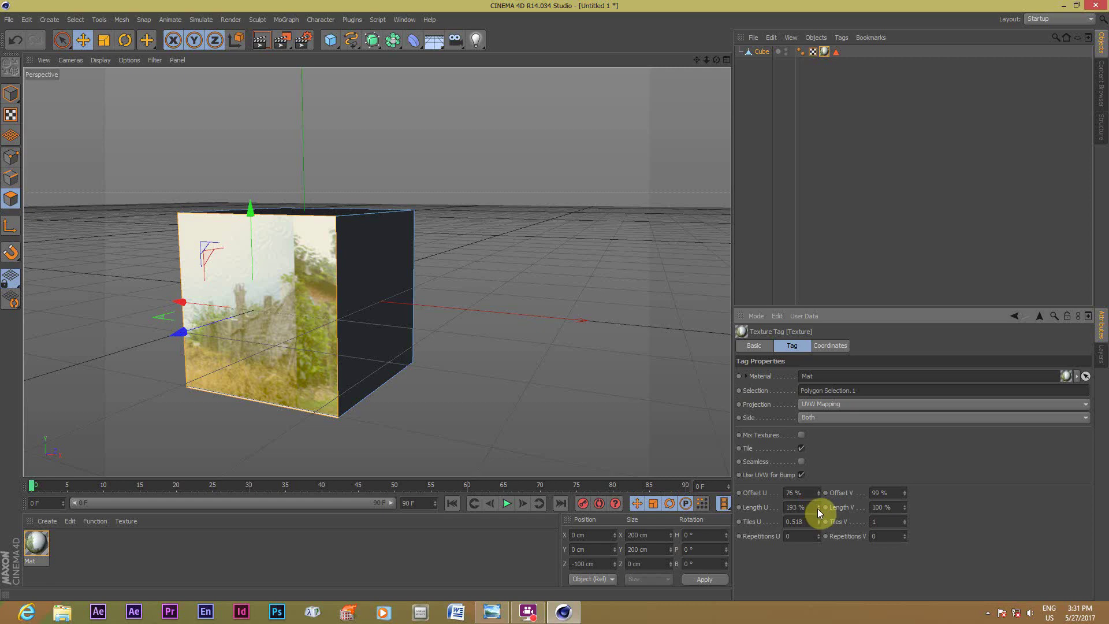
{"action": "mouse_move", "coordinate": [818, 507]}
{"action": "left_mouse_down"}
{"action": "mouse_move", "coordinate": [792, 508]}
{"action": "mouse_move", "coordinate": [815, 507]}
{"action": "left_mouse_up"}
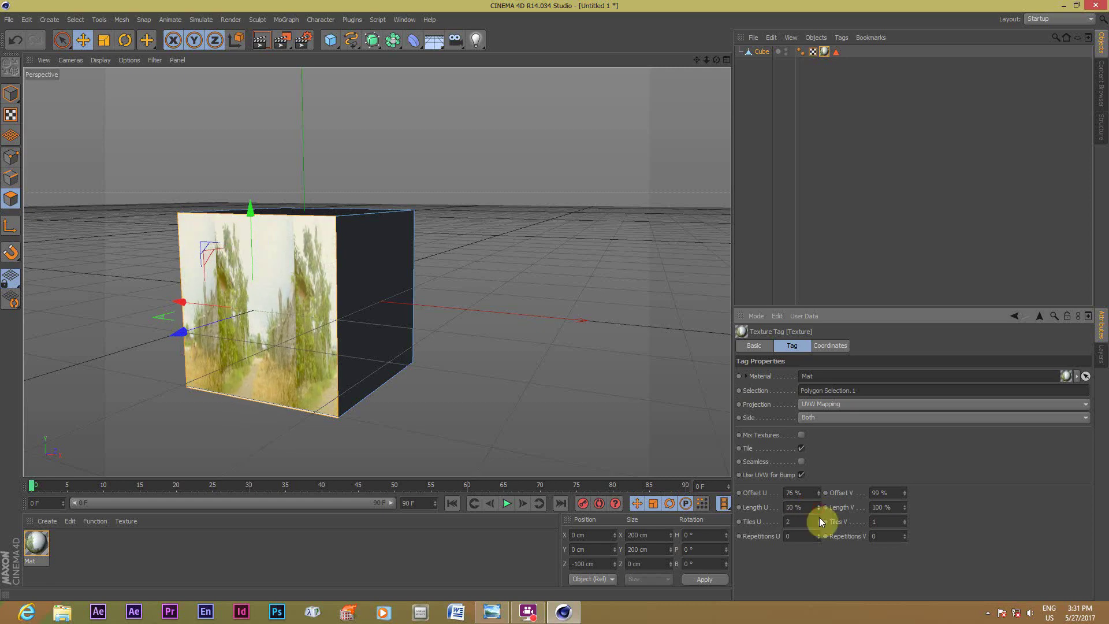
{"action": "key", "text": "ctrl+z"}
{"action": "key", "text": "ctrl+z"}
{"action": "key", "text": "ctrl+z"}
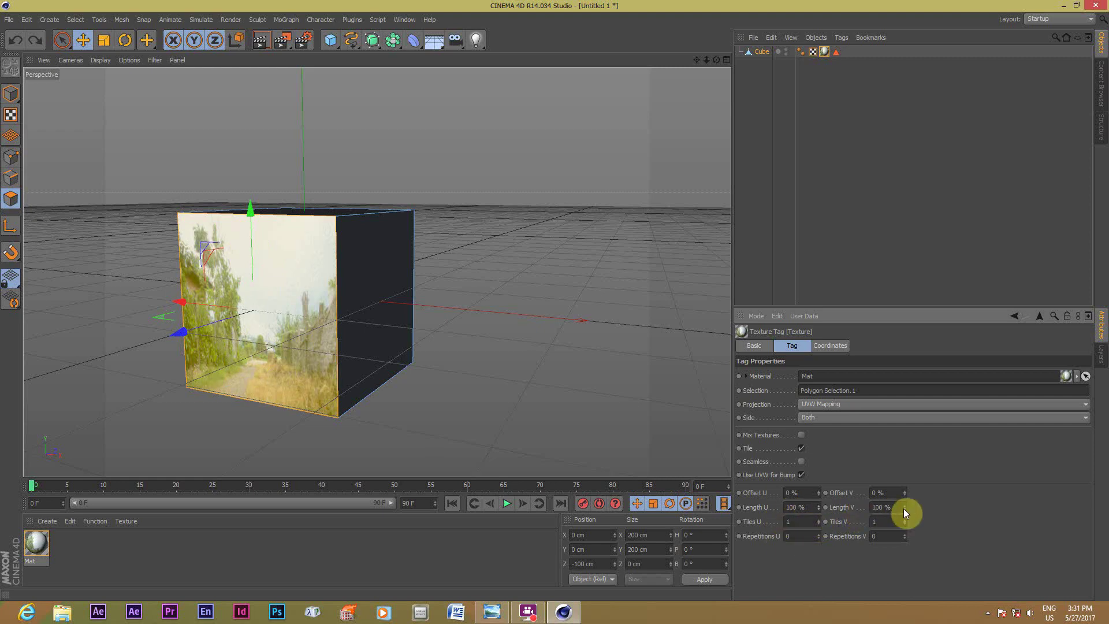
{"action": "left_click_drag", "start_coordinate": [904, 508], "coordinate": [903, 497]}
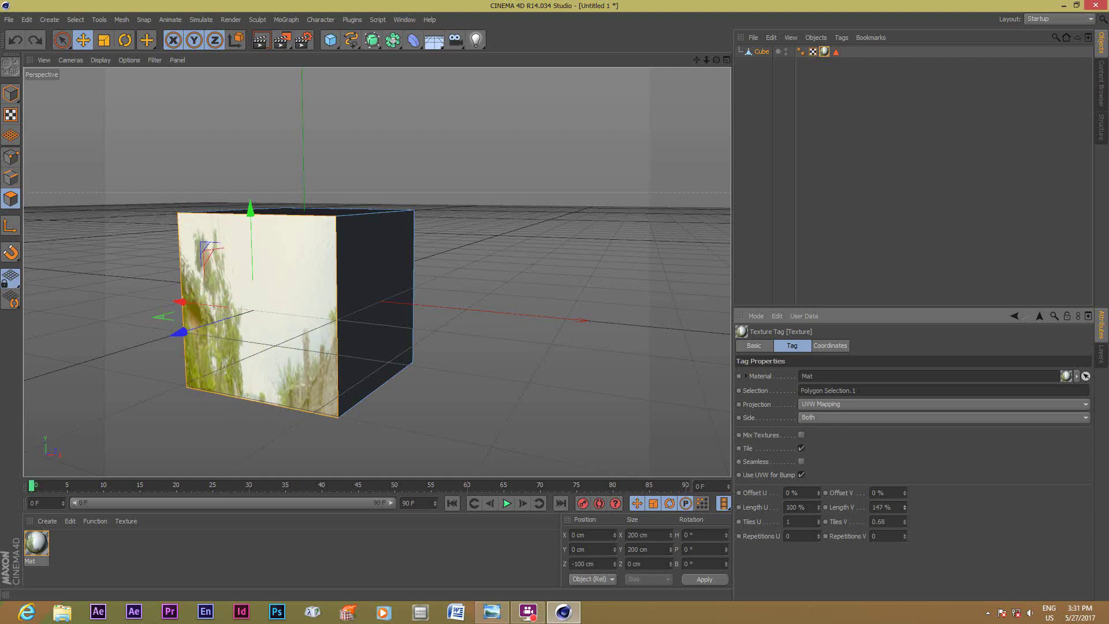
{"action": "left_click_drag", "start_coordinate": [904, 496], "coordinate": [907, 510]}
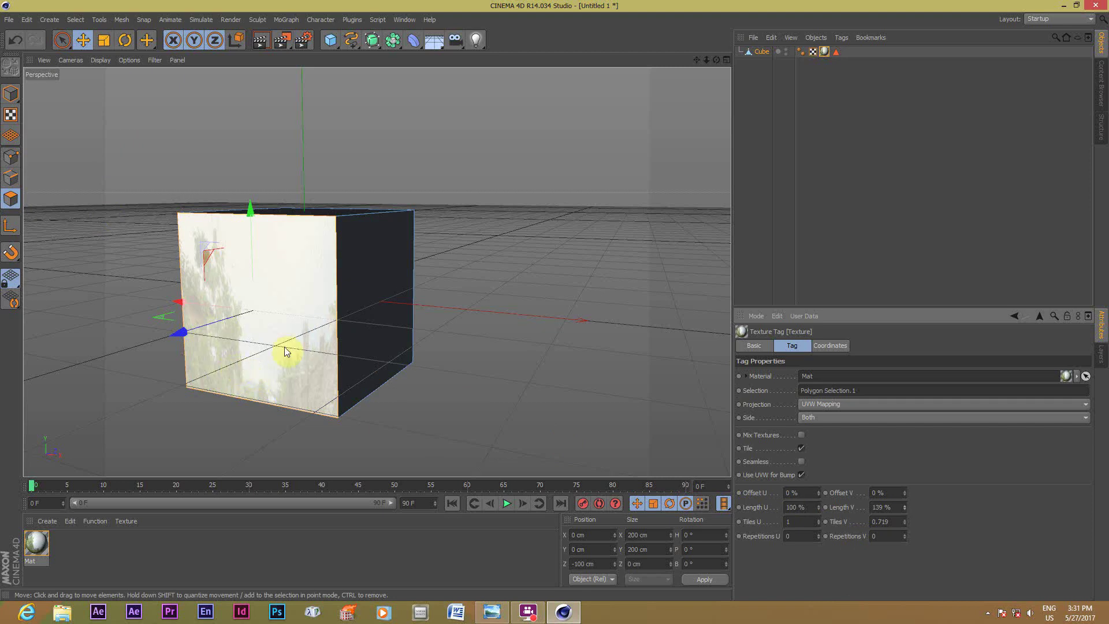
- Delete the cube and add an icosahedron platonic in its place
{"action": "left_click", "coordinate": [760, 53]}
{"action": "key", "text": "Delete"}
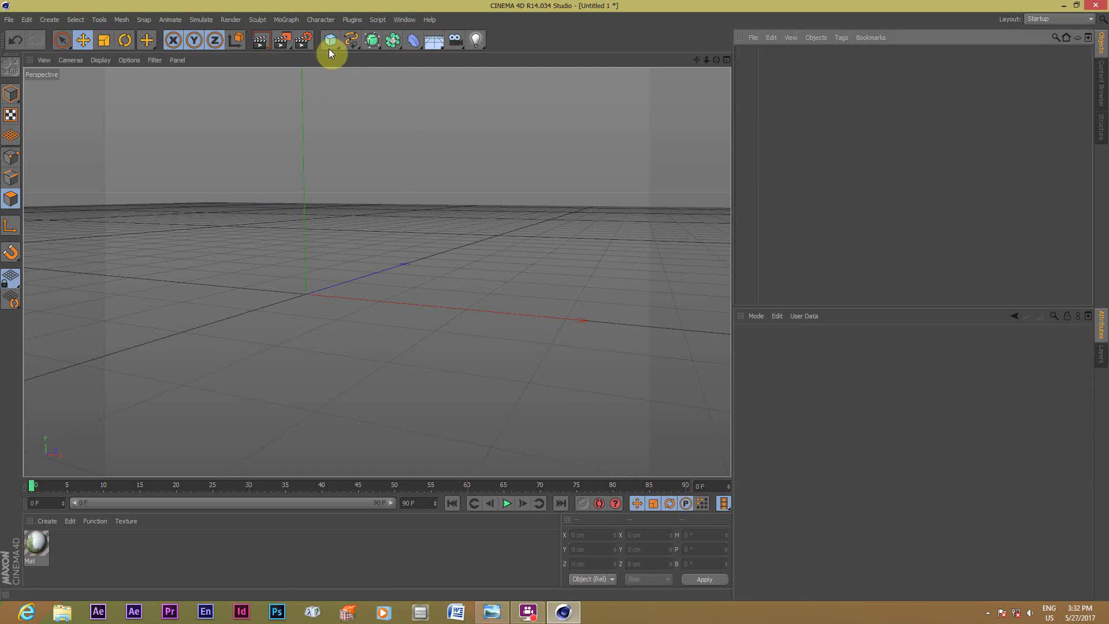
{"action": "left_click_drag", "start_coordinate": [330, 52], "coordinate": [469, 122]}
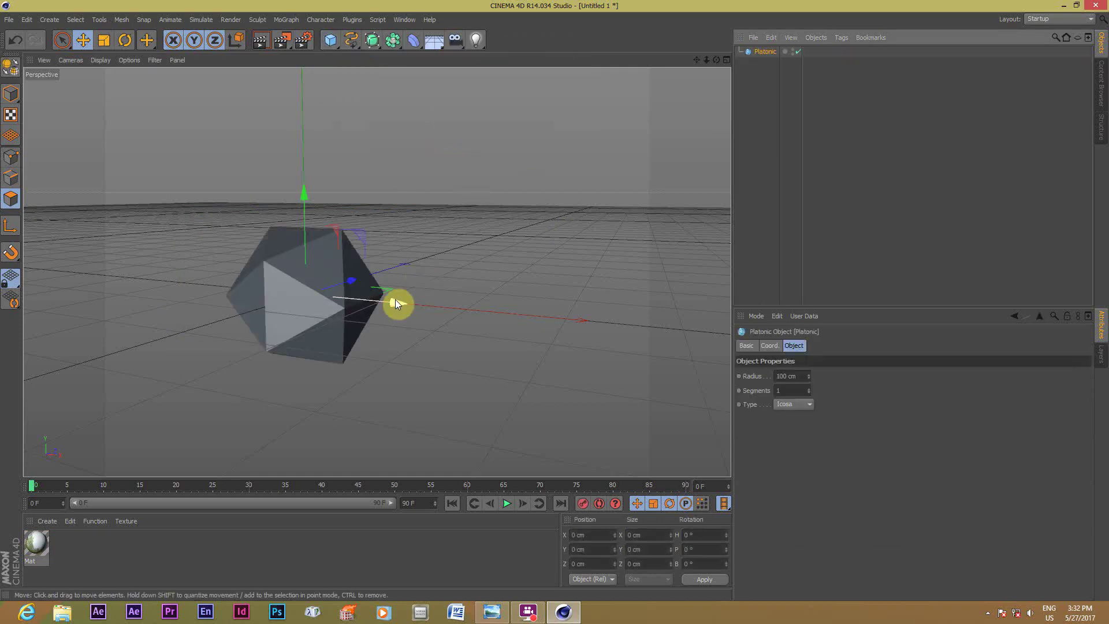
{"action": "scroll", "coordinate": [395, 299], "scroll_direction": "up", "scroll_amount": 3}
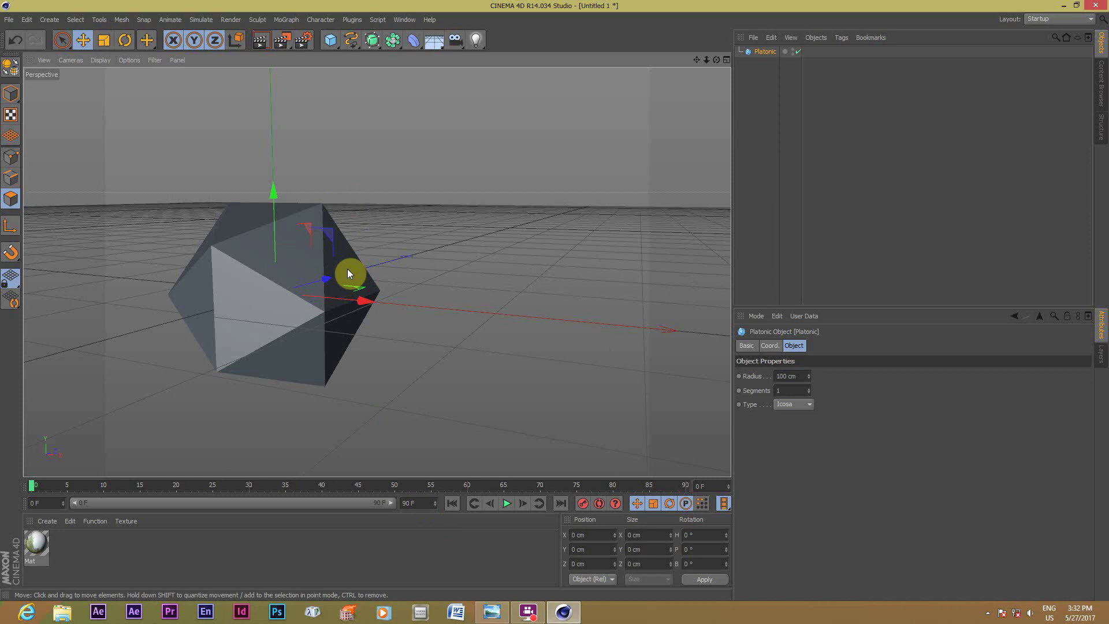
- Make the icosahedron editable, apply Mat to a front face, and render it
{"action": "left_click", "coordinate": [10, 67]}
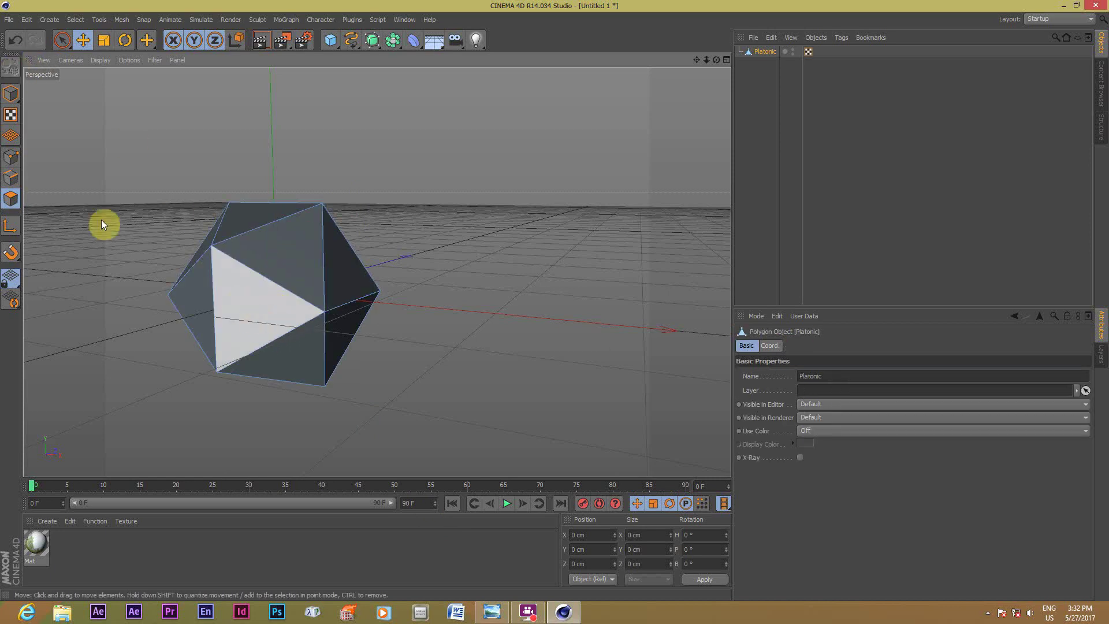
{"action": "left_click", "coordinate": [275, 303]}
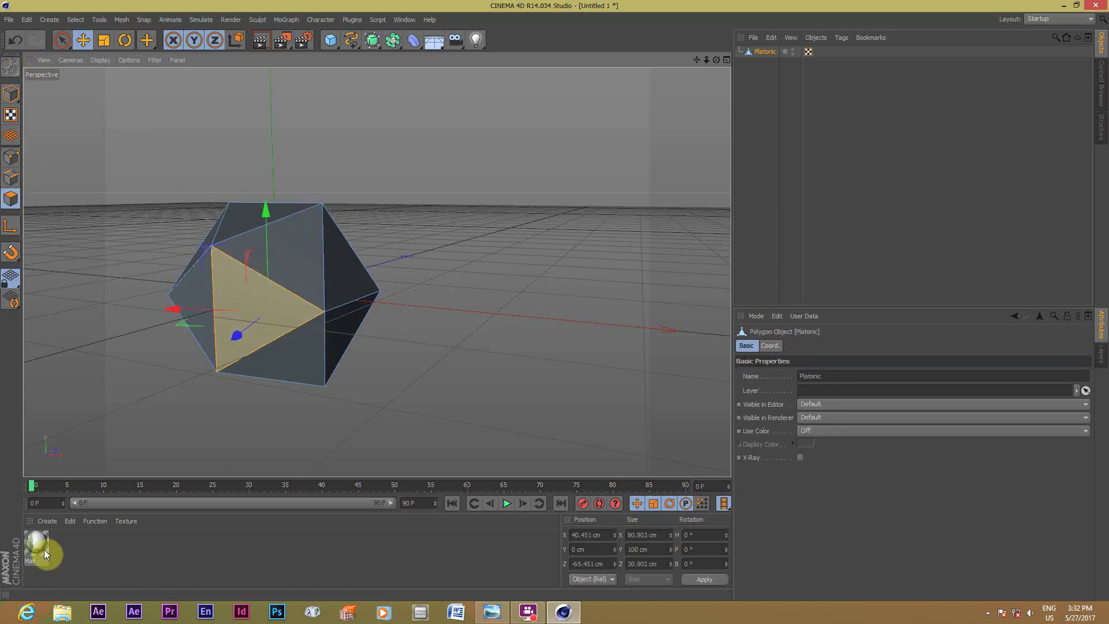
{"action": "left_click_drag", "start_coordinate": [44, 553], "coordinate": [248, 321]}
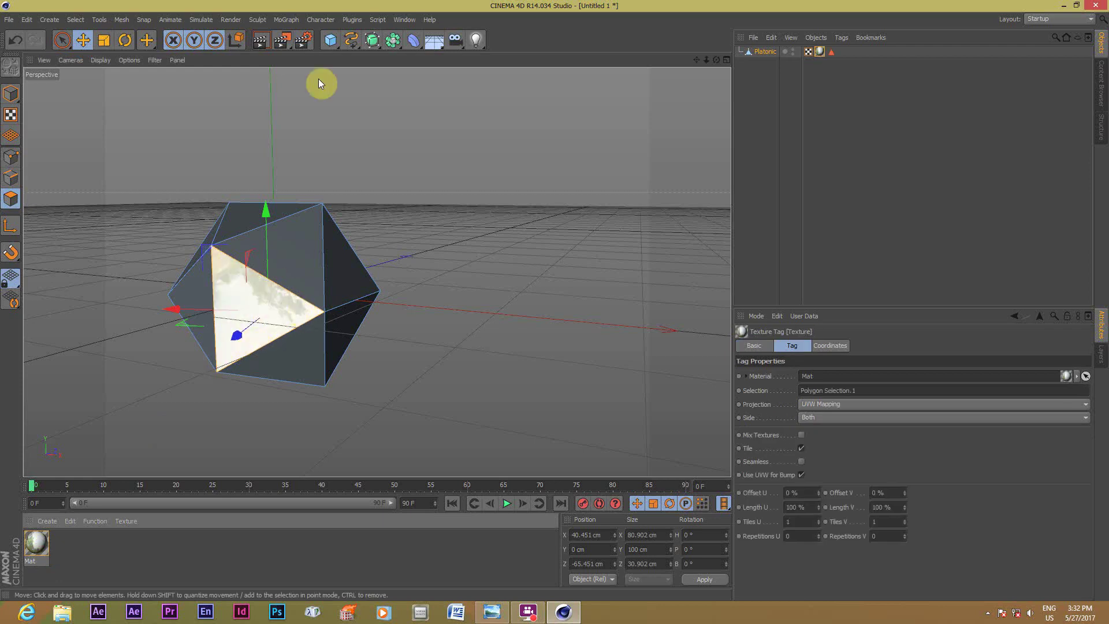
{"action": "left_click", "coordinate": [260, 40]}
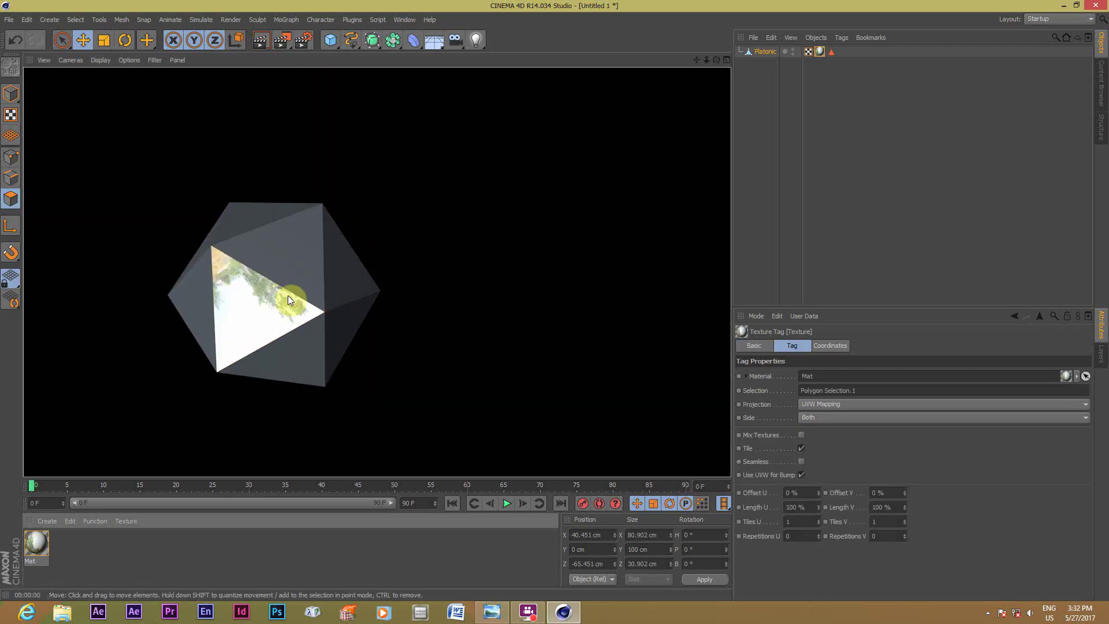
- Adjust the face photo's Length U, then reapply Mat to the icosahedron
{"action": "left_click", "coordinate": [818, 50]}
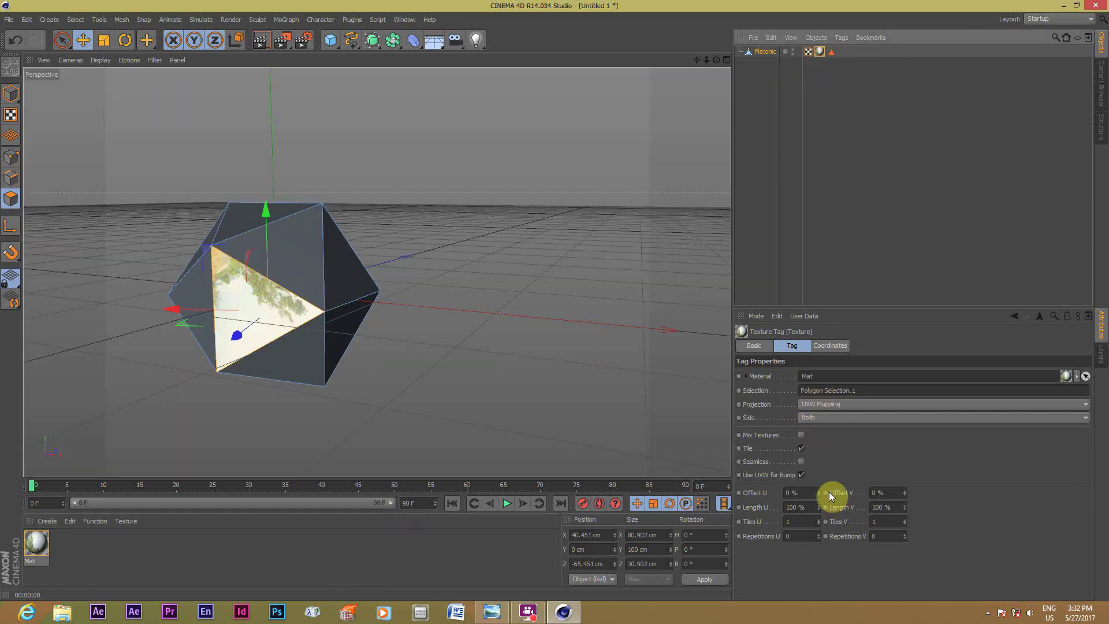
{"action": "mouse_move", "coordinate": [818, 507]}
{"action": "left_mouse_down"}
{"action": "mouse_move", "coordinate": [818, 484]}
{"action": "mouse_move", "coordinate": [818, 500]}
{"action": "left_mouse_up"}
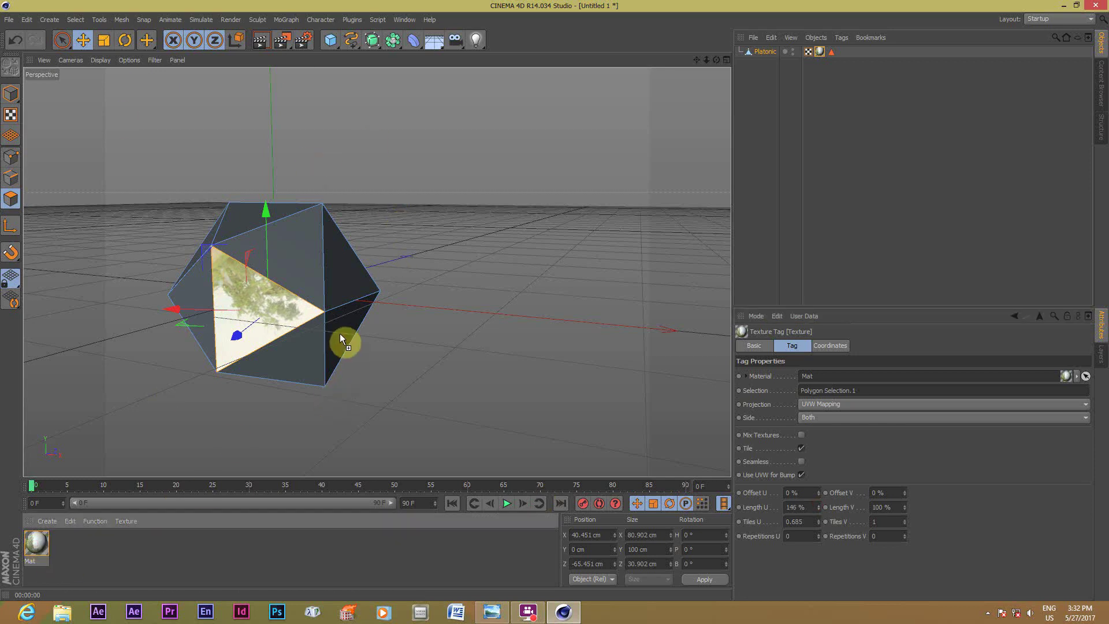
{"action": "left_click_drag", "start_coordinate": [36, 543], "coordinate": [344, 338]}
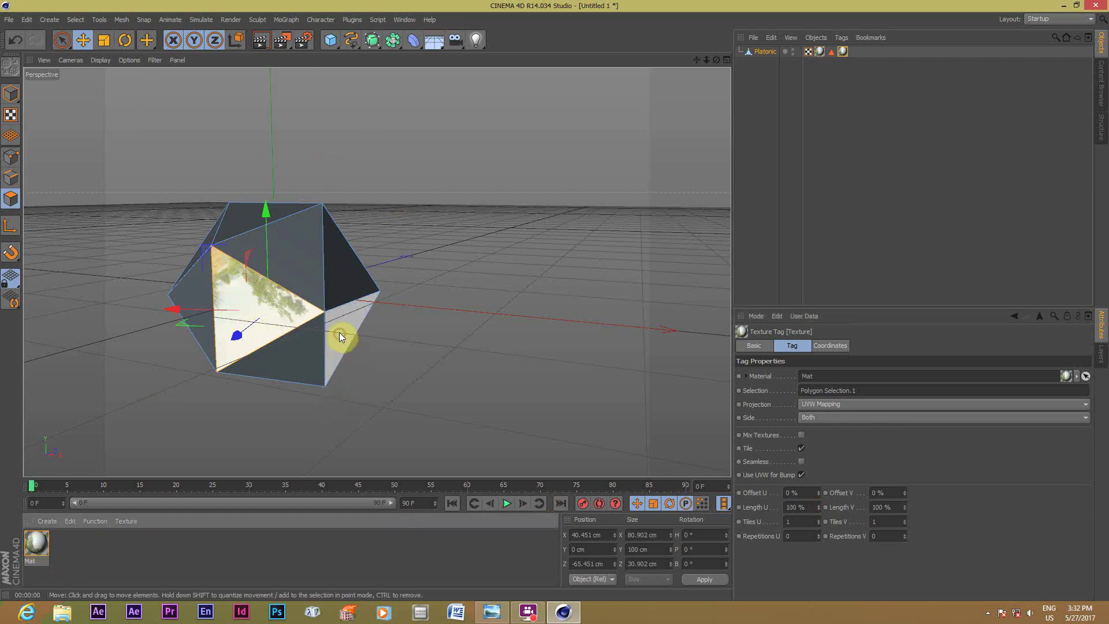
- Apply Mat to the top, right-hand and another face, then render a check
{"action": "left_click", "coordinate": [244, 213]}
{"action": "left_click_drag", "start_coordinate": [36, 543], "coordinate": [257, 227]}
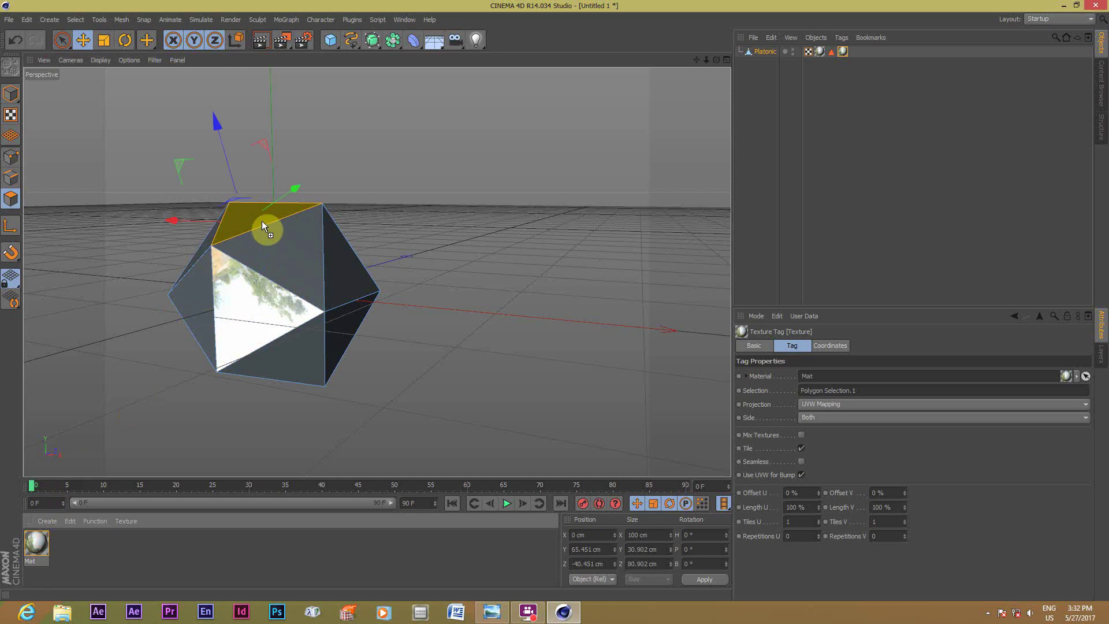
{"action": "left_click_drag", "start_coordinate": [36, 544], "coordinate": [311, 286]}
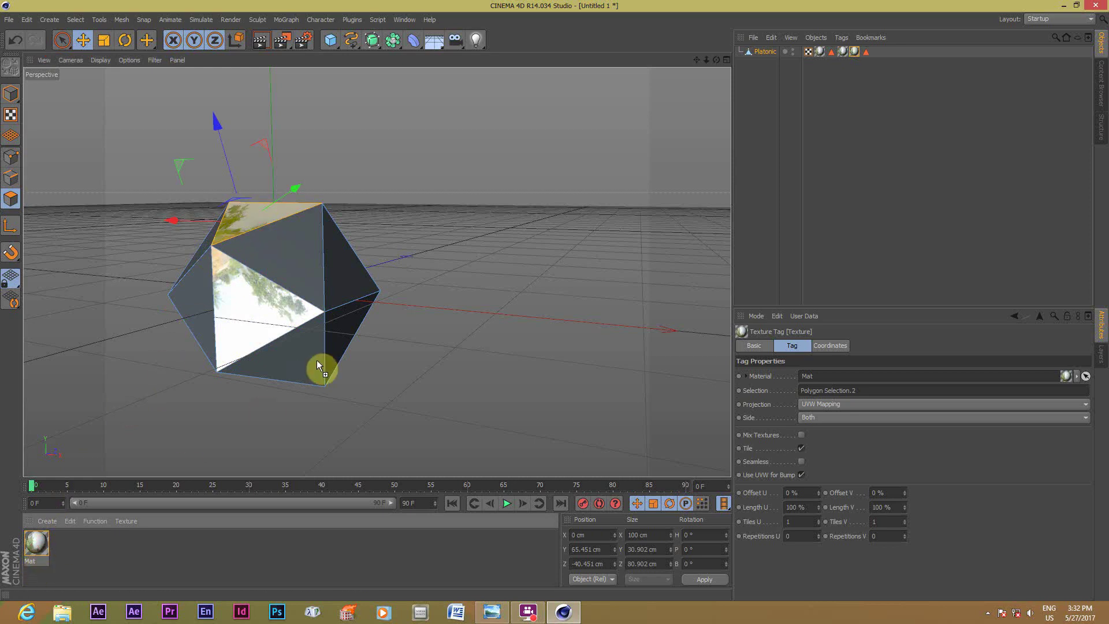
{"action": "left_click_drag", "start_coordinate": [36, 543], "coordinate": [307, 262]}
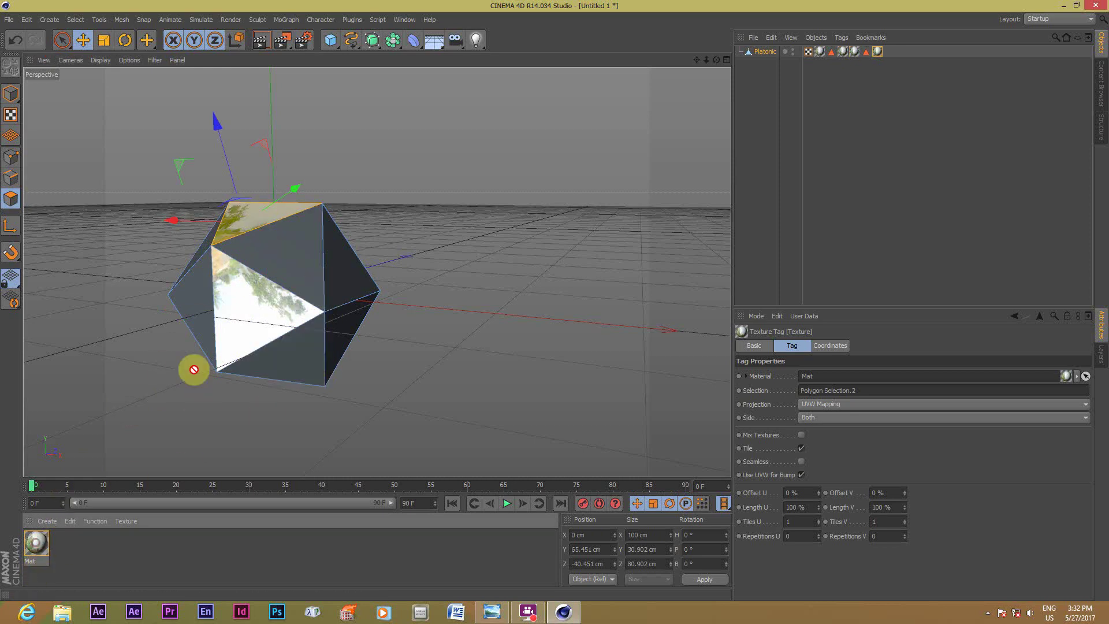
{"action": "left_click", "coordinate": [261, 40]}
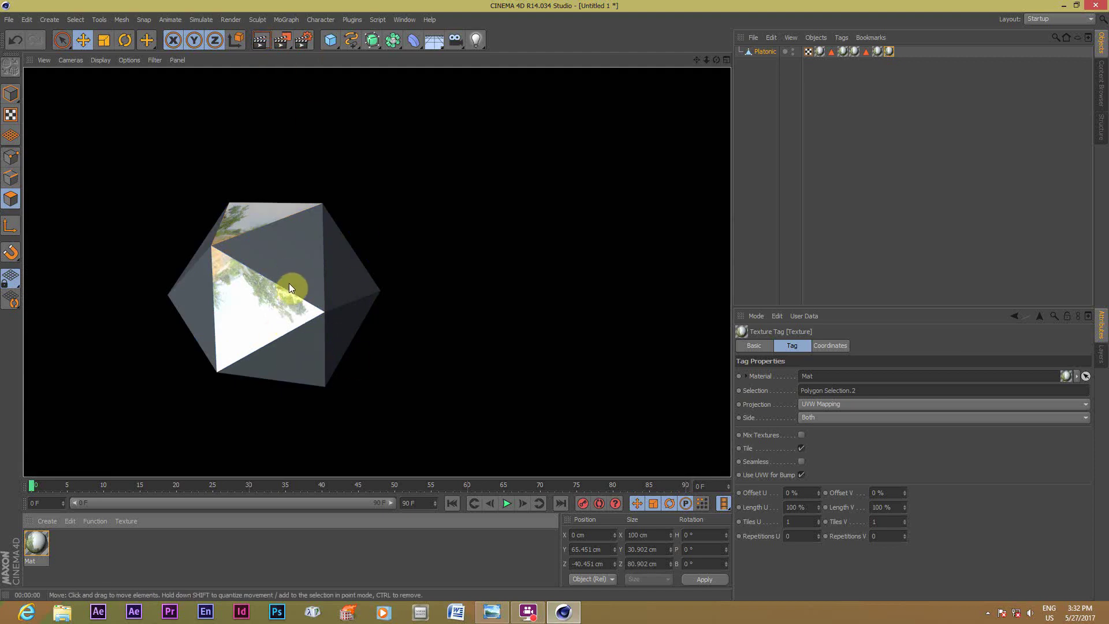
{"action": "left_click", "coordinate": [336, 230]}
- Apply Mat separately to the lower-right and upper-right faces
{"action": "left_click", "coordinate": [341, 335]}
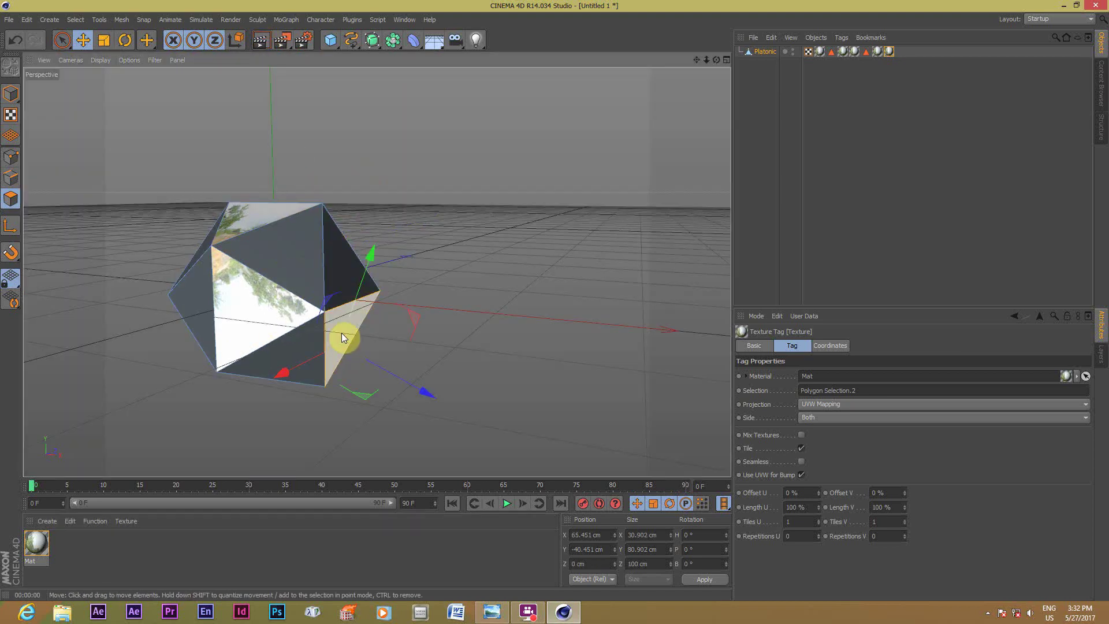
{"action": "left_click_drag", "start_coordinate": [36, 543], "coordinate": [334, 351]}
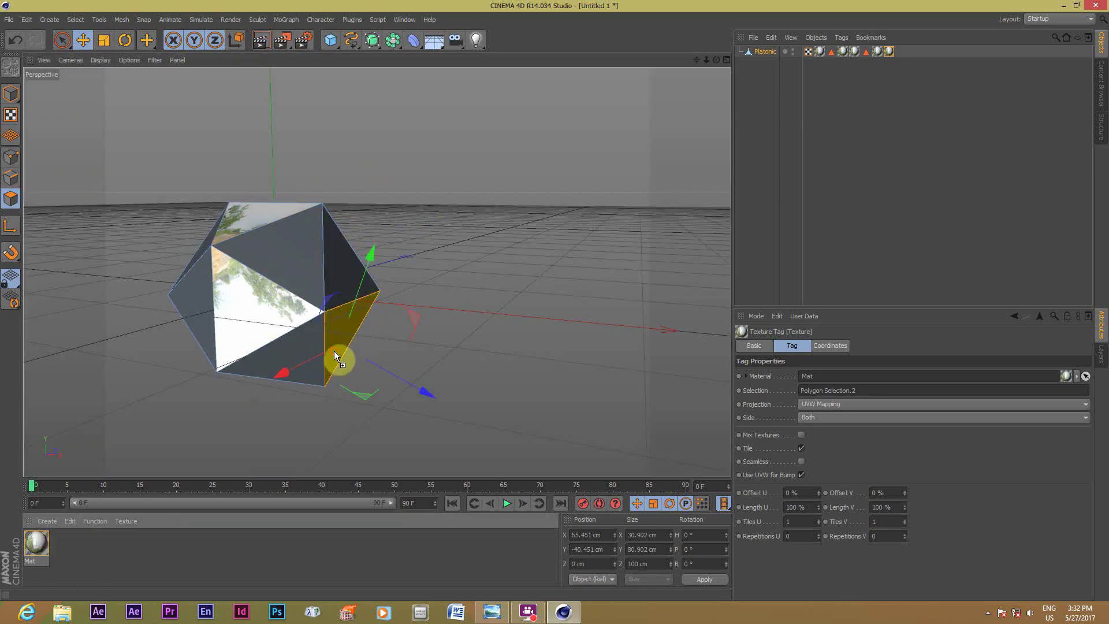
{"action": "left_click", "coordinate": [228, 535]}
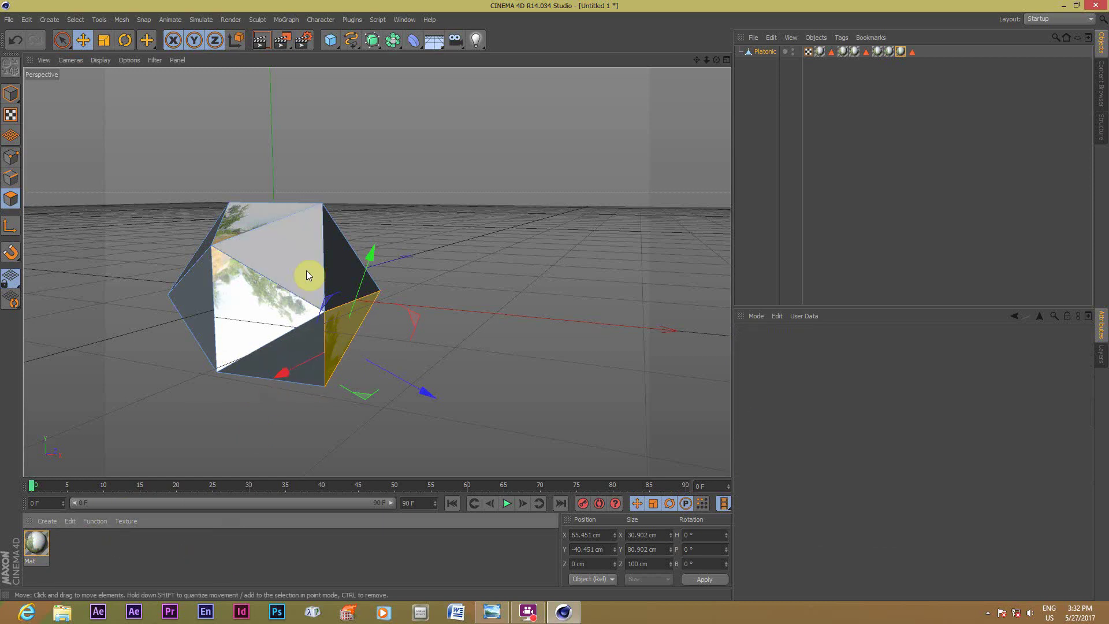
{"action": "left_click", "coordinate": [334, 260]}
{"action": "left_click_drag", "start_coordinate": [30, 546], "coordinate": [334, 276]}
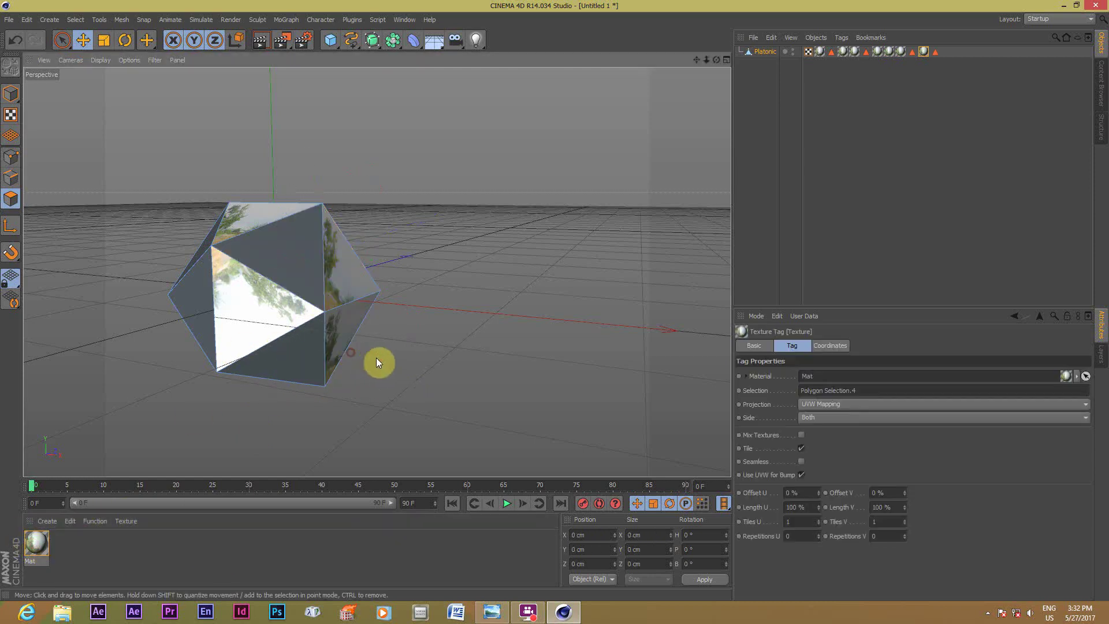
{"action": "left_click", "coordinate": [261, 40]}
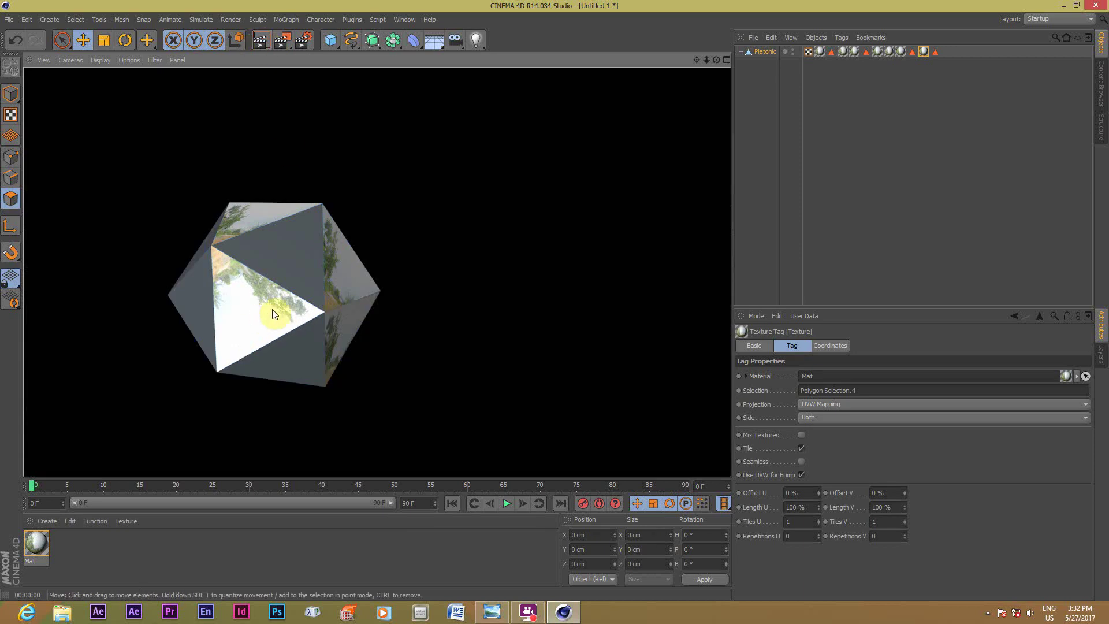